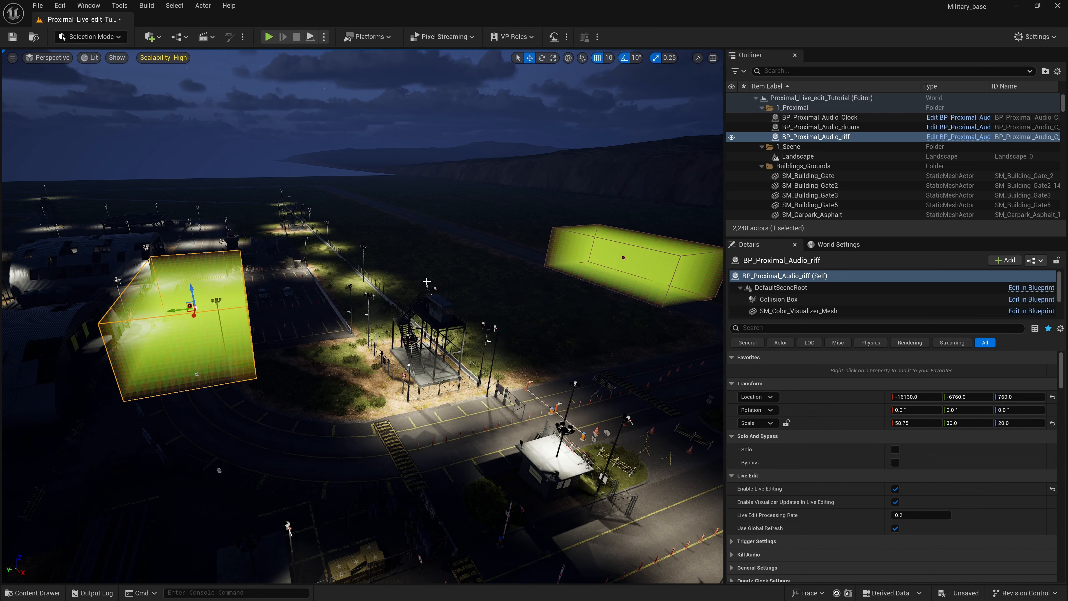
Select the BP_Proximal_Audio_riff volume near the hangars and briefly play-test the level in the viewport.
right_drag(363, 317, 404, 302)
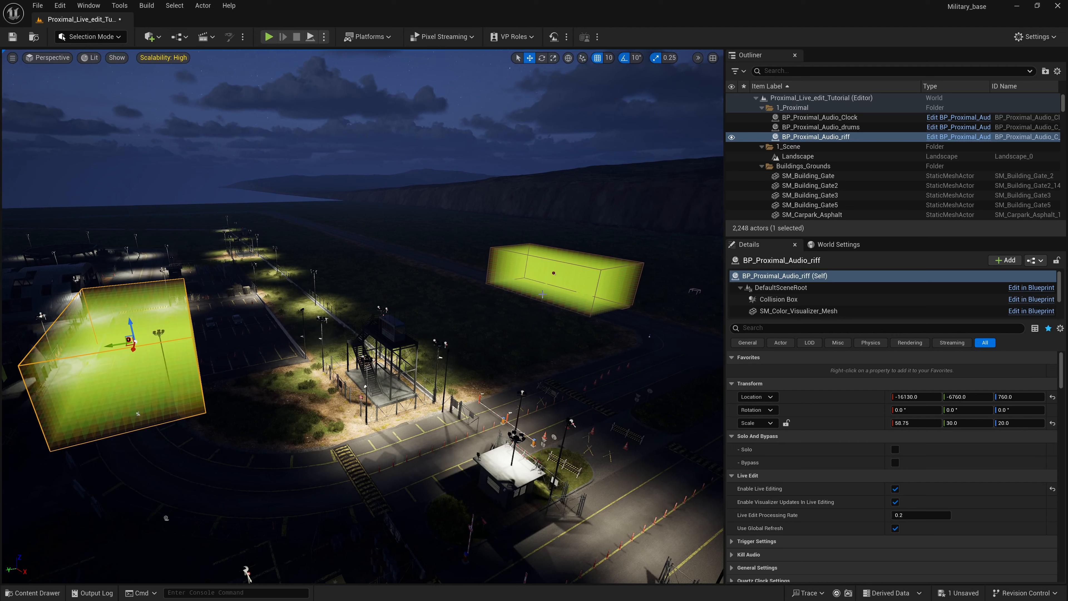
click(553, 273)
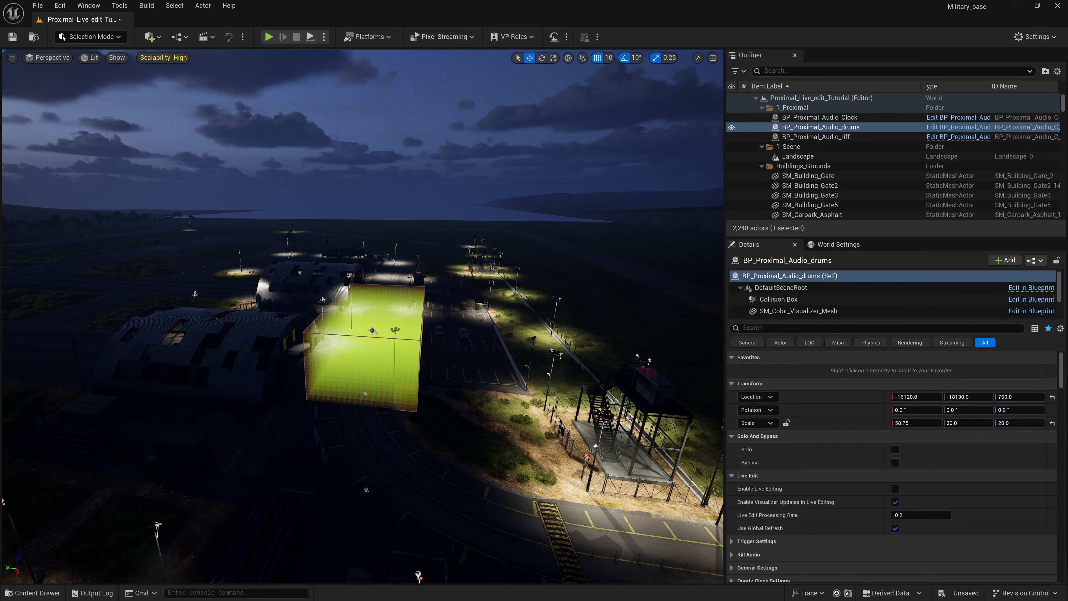
click(375, 330)
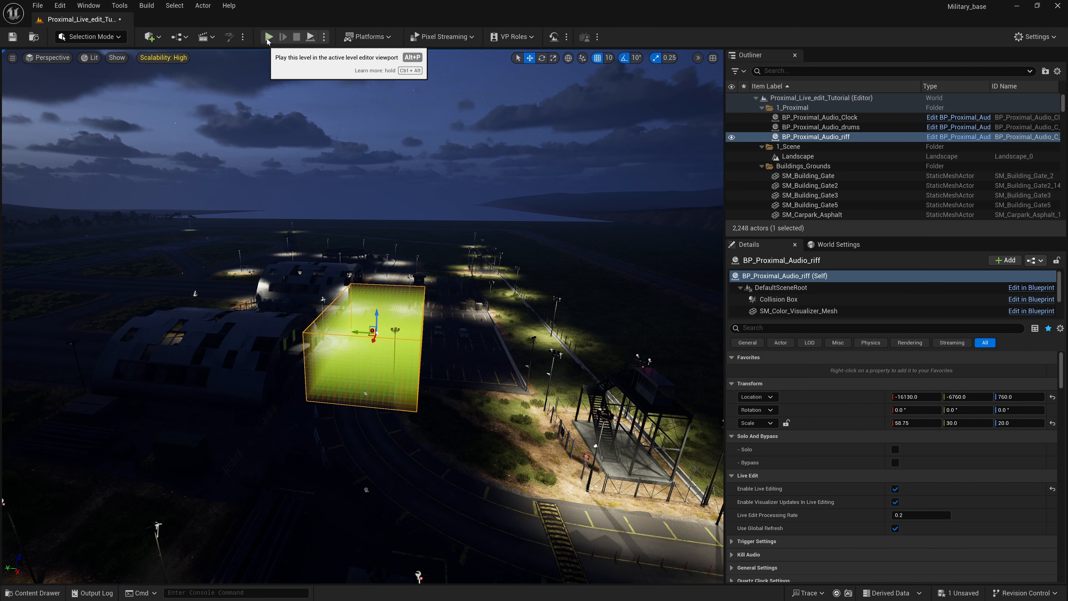
click(268, 38)
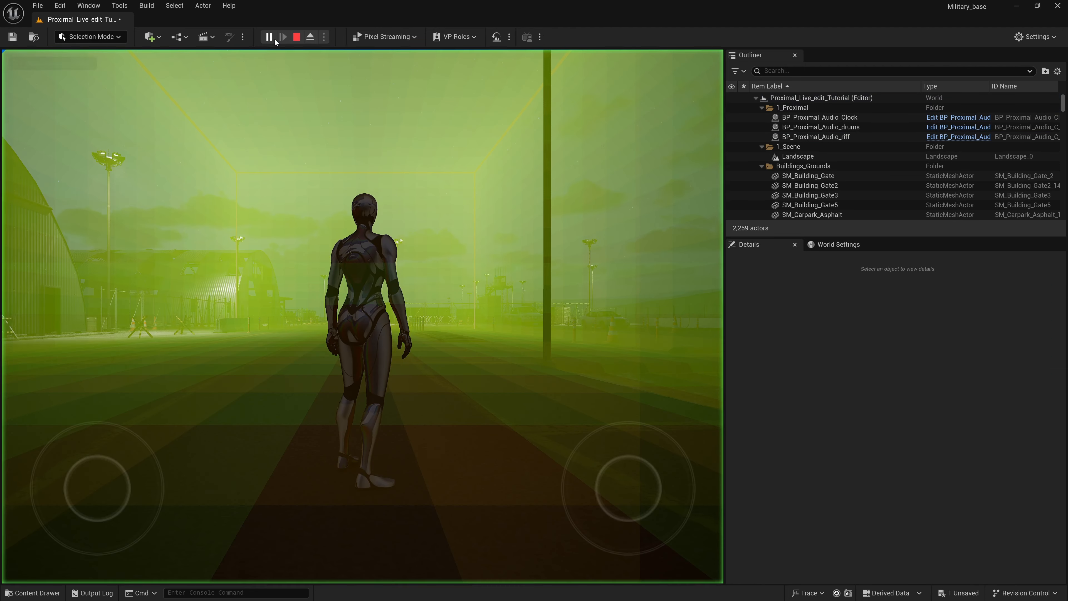
click(297, 38)
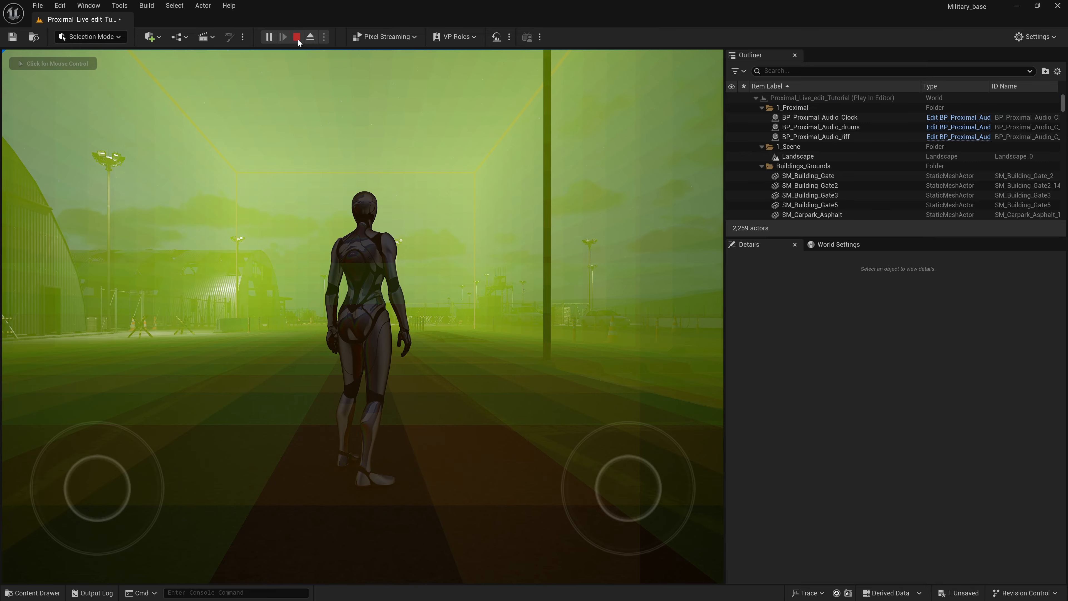
Examine the riff audio volume in the scene along with its audio sample, dynamics and Live Edit settings.
key(f)
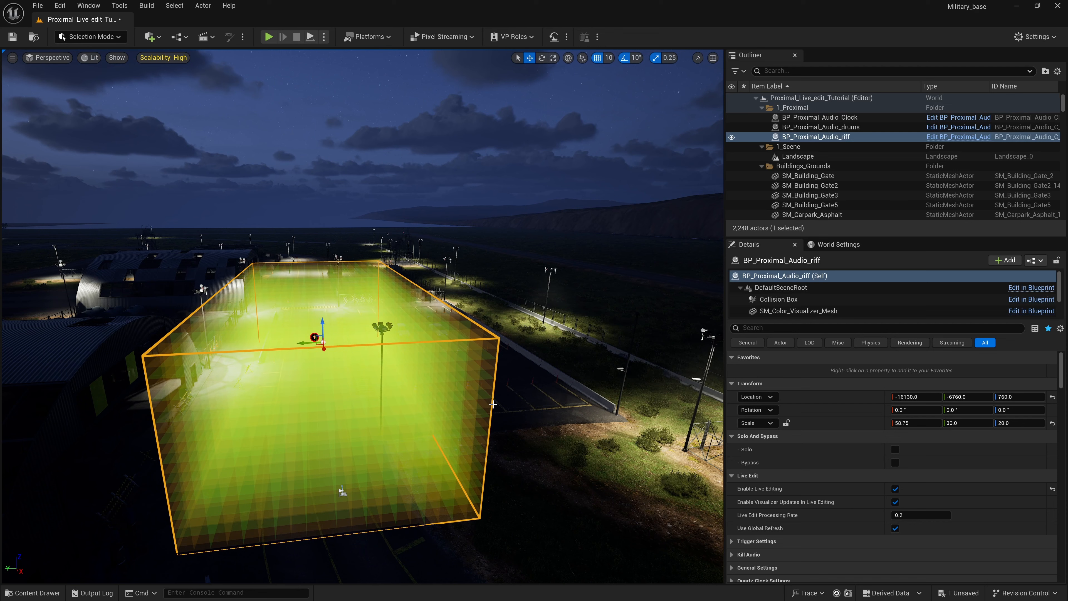
mouse_move(500, 428)
right_down()
mouse_move(477, 428)
mouse_move(536, 450)
mouse_move(462, 455)
mouse_move(560, 444)
mouse_move(493, 428)
right_up()
key(w)
key(s)
key(d)
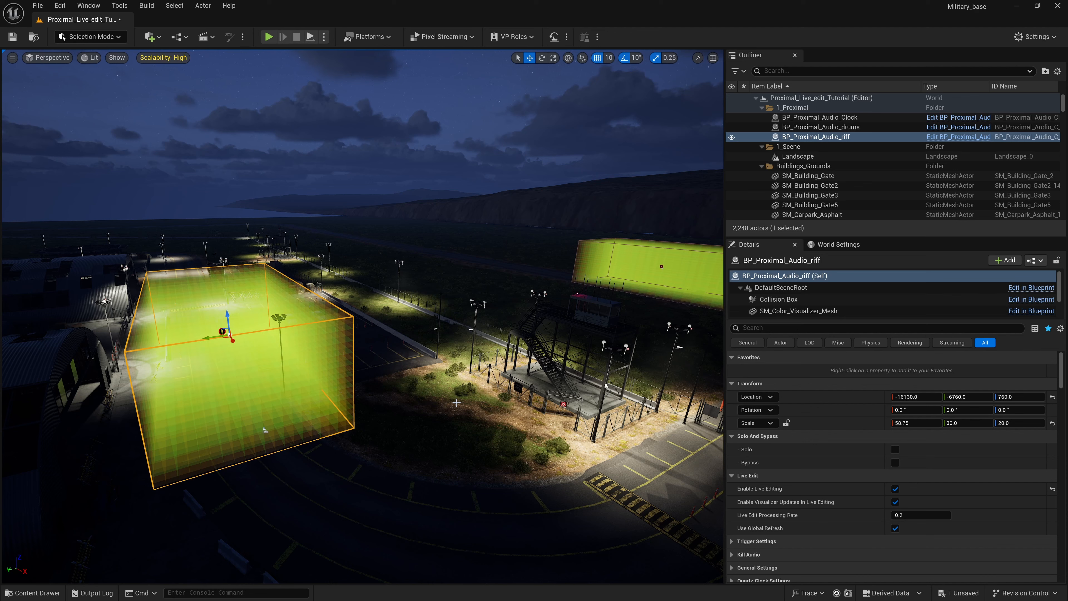
scroll(835, 511, down, 10)
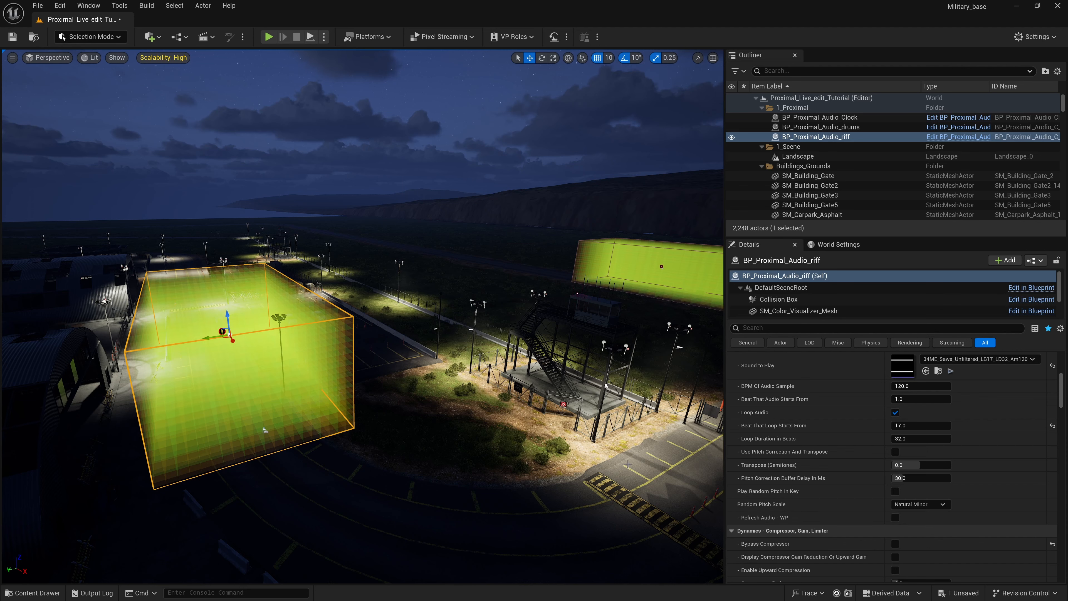
right_drag(629, 461, 562, 382)
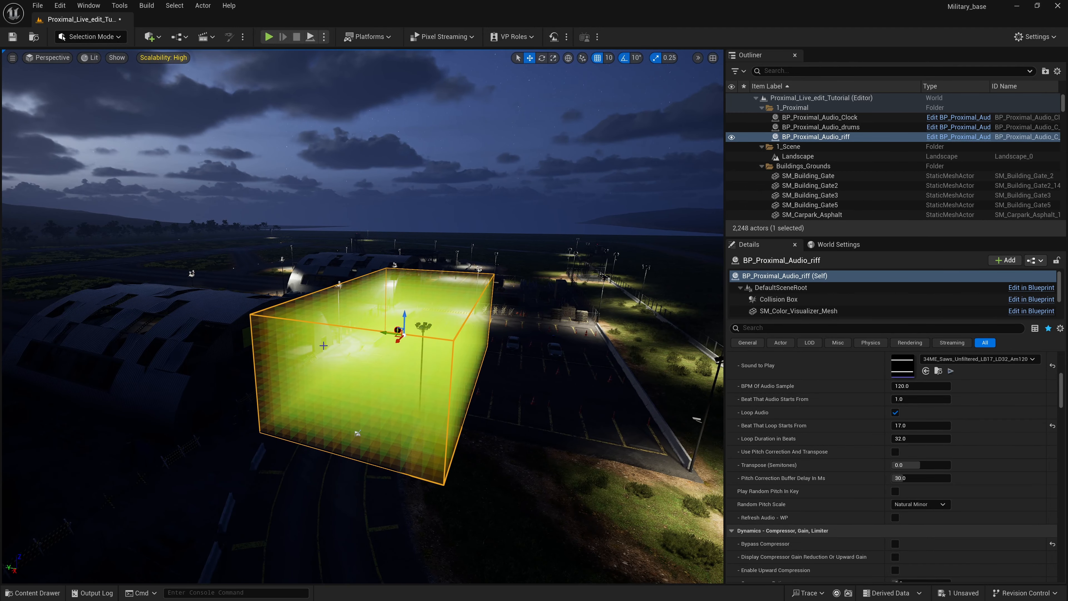
scroll(799, 465, down, 1)
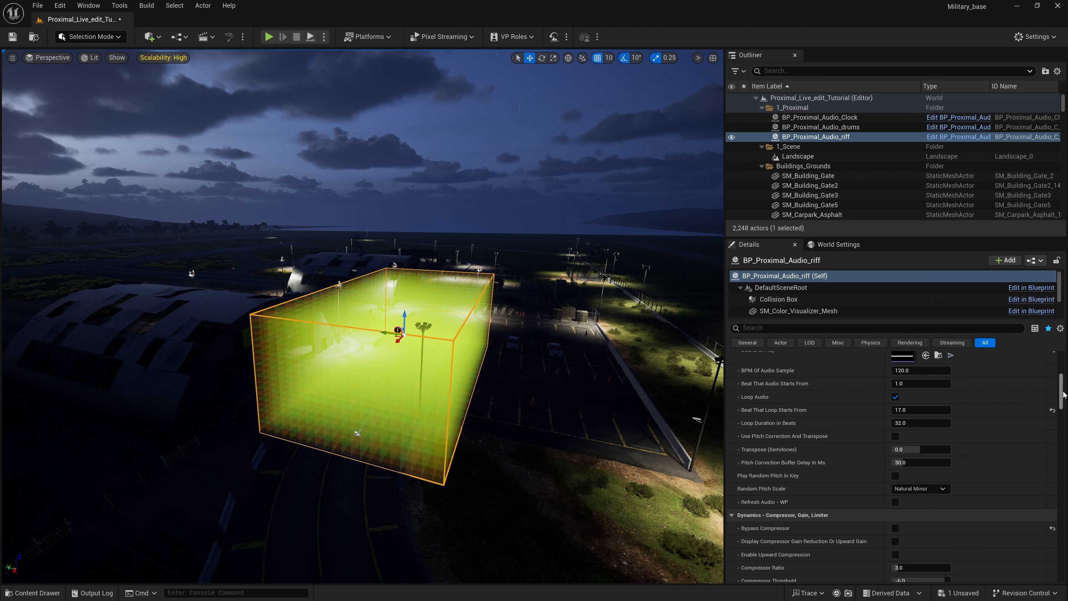
drag(1063, 395, 1063, 372)
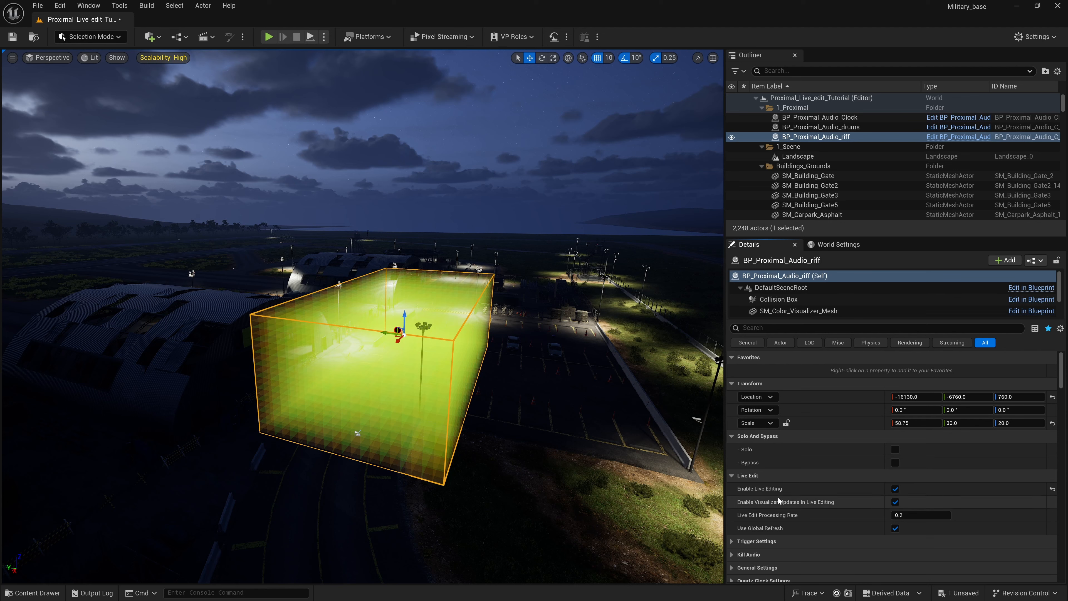
scroll(780, 495, down, 2)
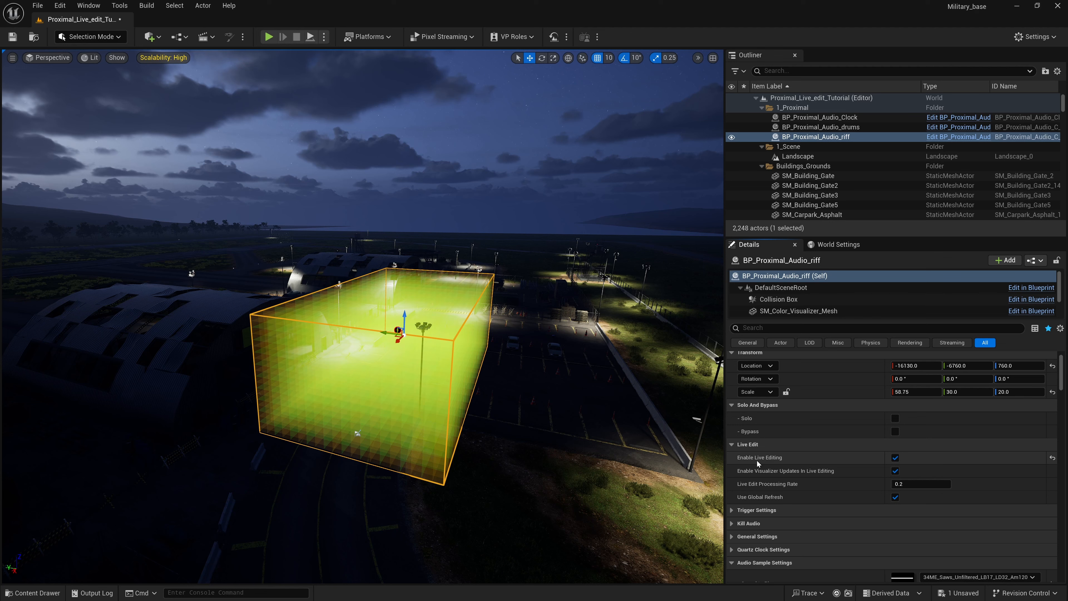
mouse_move(759, 463)
scroll(856, 467, down, 1)
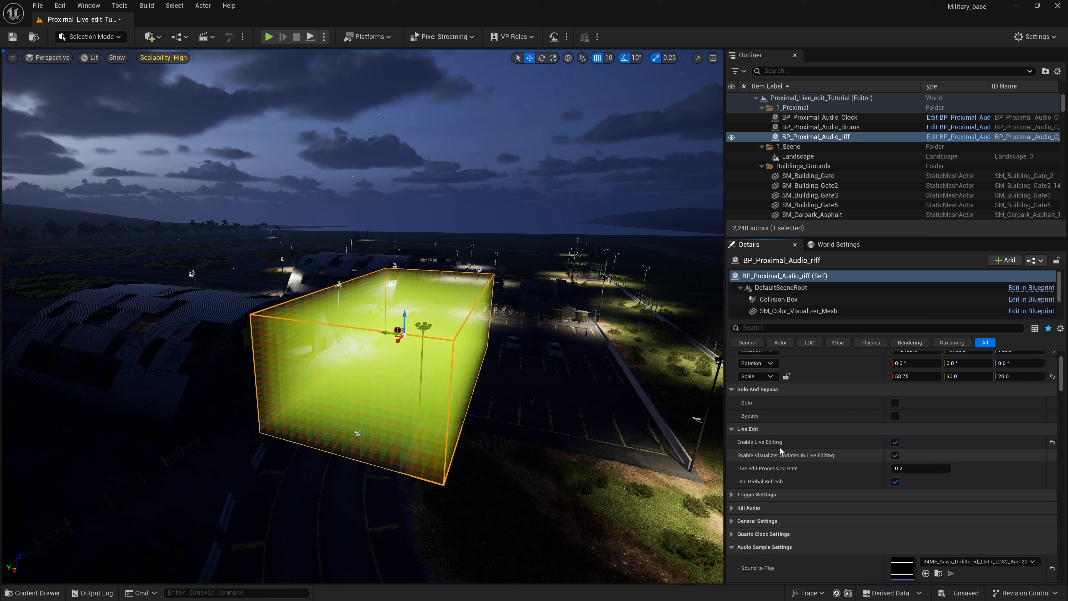
Disable visualizer updates in live editing for BP_Proximal_Audio_riff and play-test the level with that actor selected.
click(896, 456)
click(269, 37)
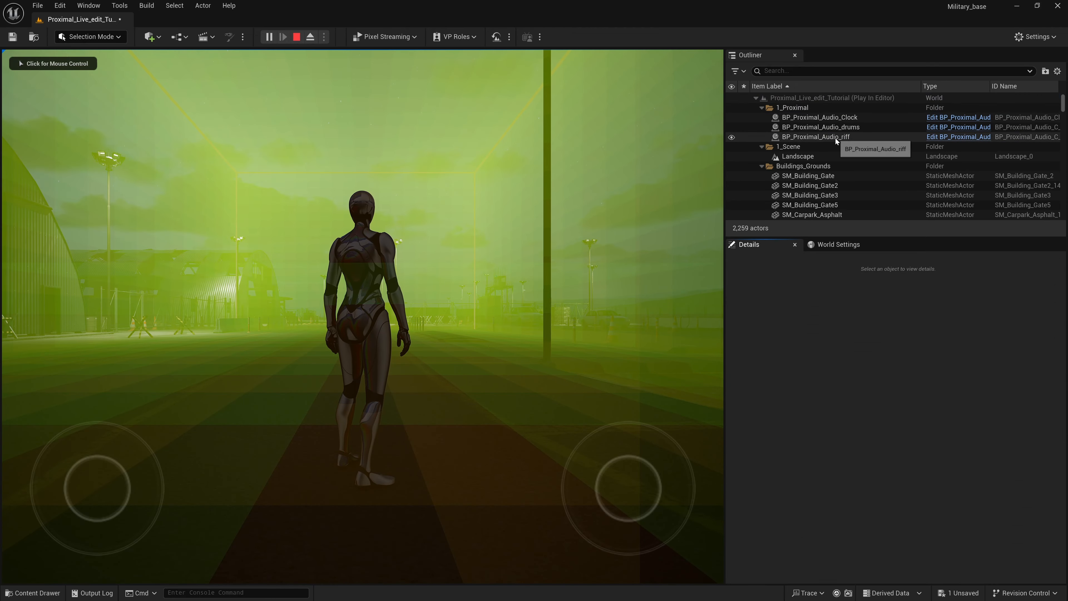
click(834, 137)
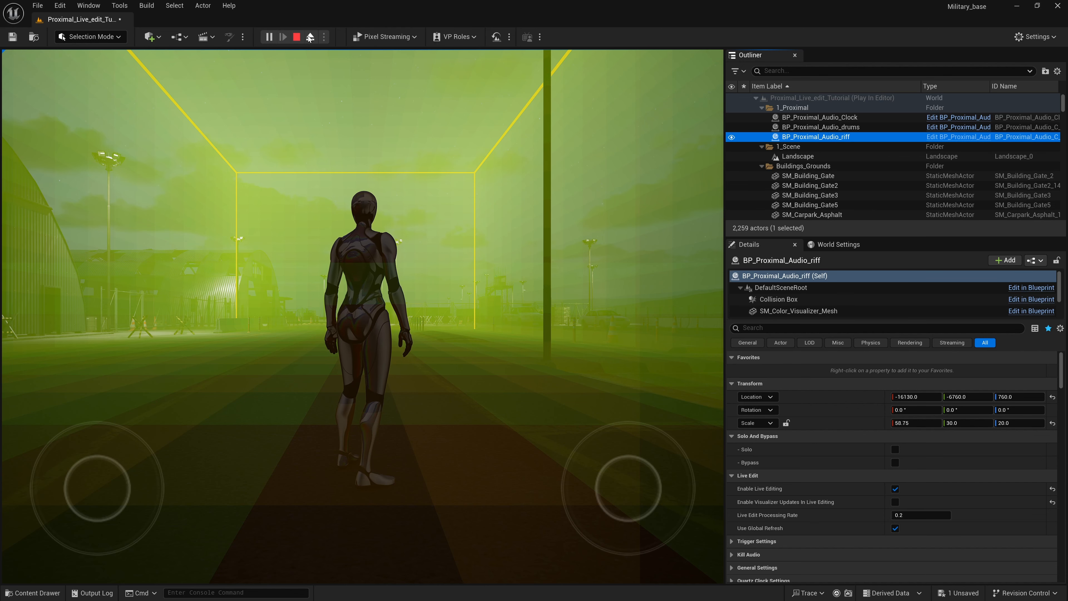
click(297, 37)
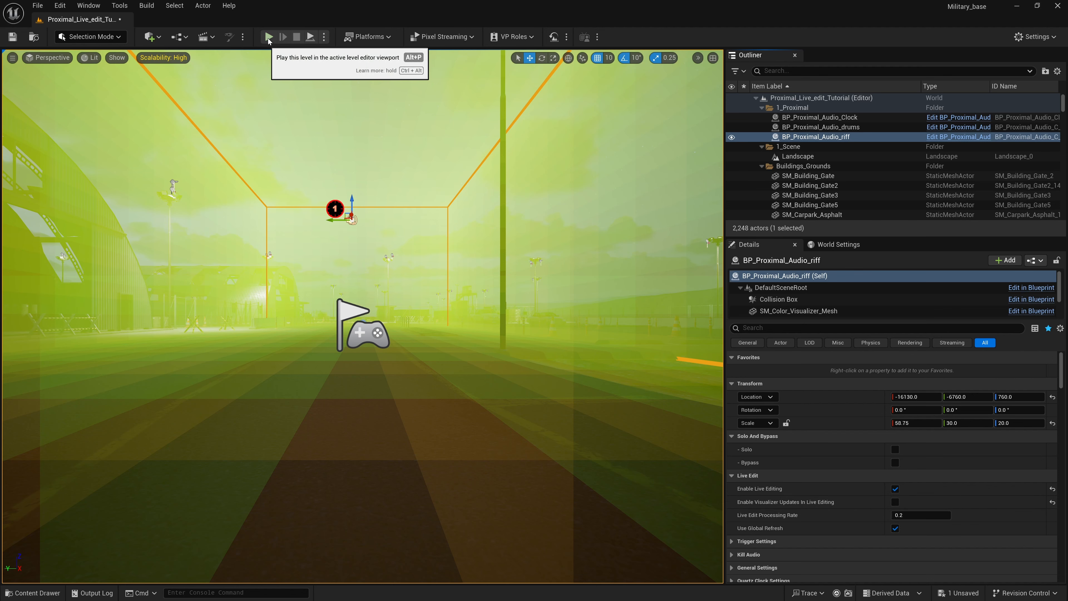
Play the level, collapse the riff actor's audio sample and dynamics settings, and lower Filter 1's static cutoff frequency to about 3788.57 Hz.
click(268, 37)
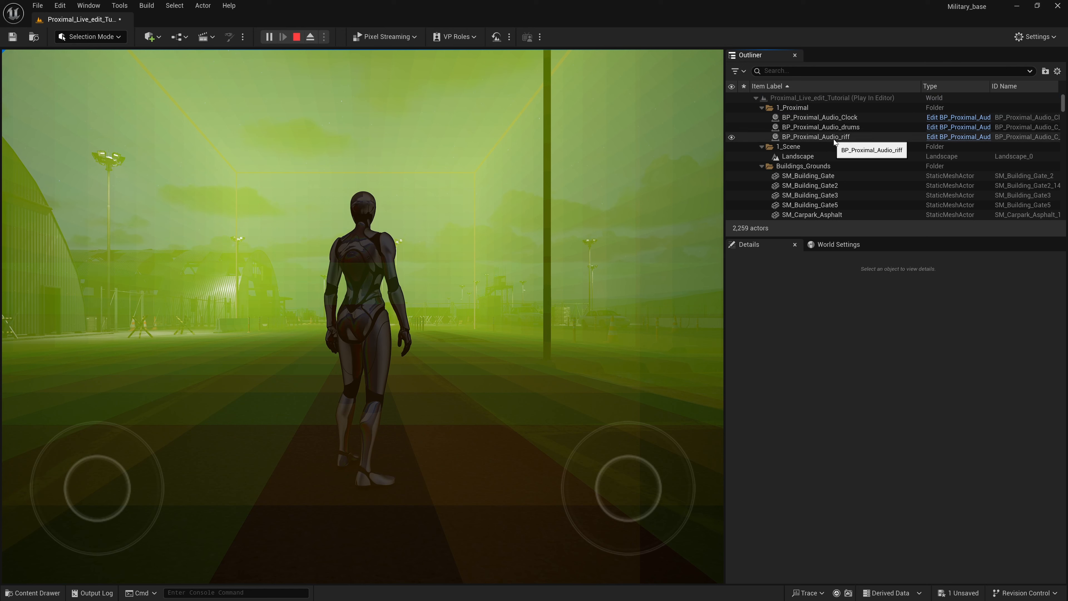
click(826, 138)
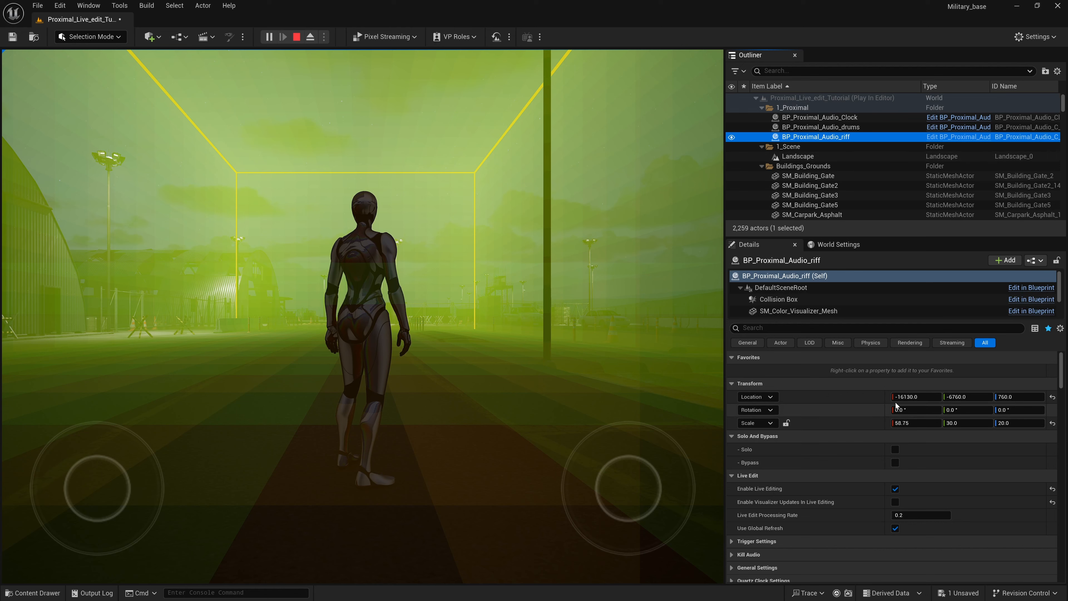
scroll(882, 428, down, 5)
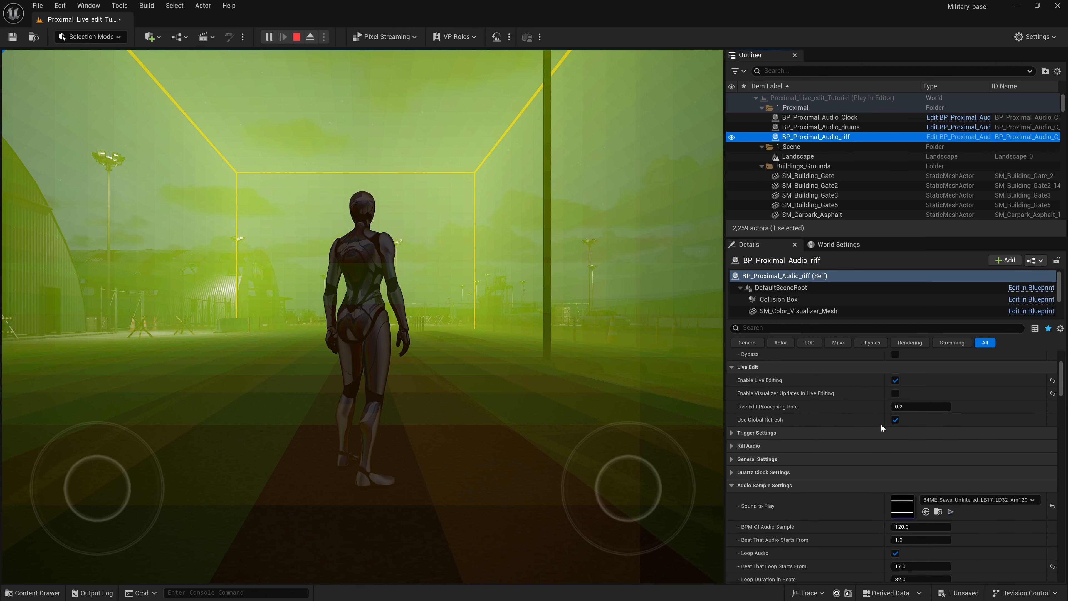
drag(874, 236, 874, 168)
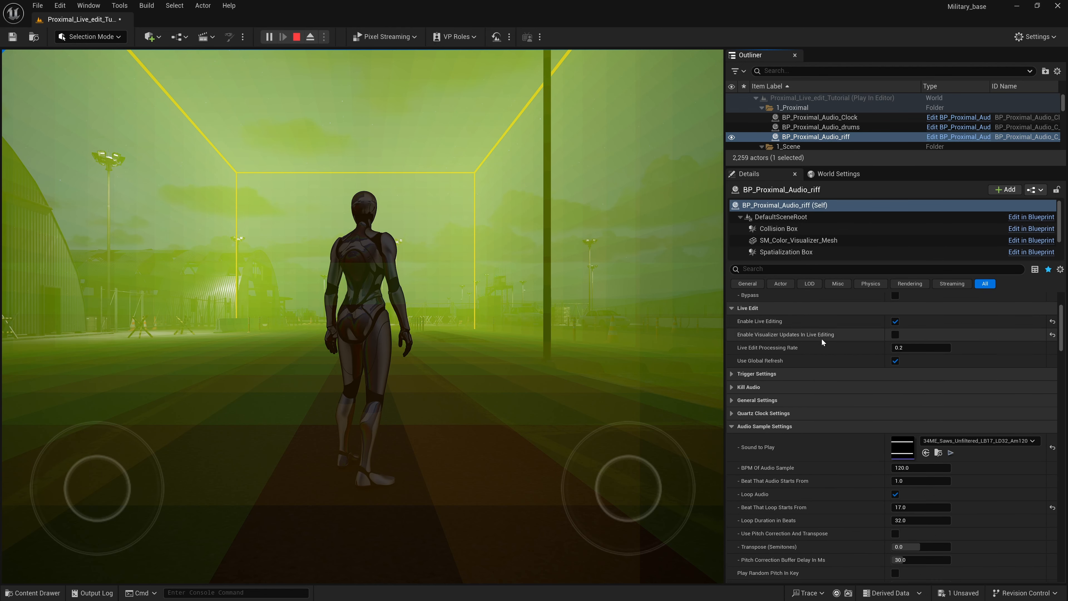
scroll(803, 359, down, 3)
click(735, 364)
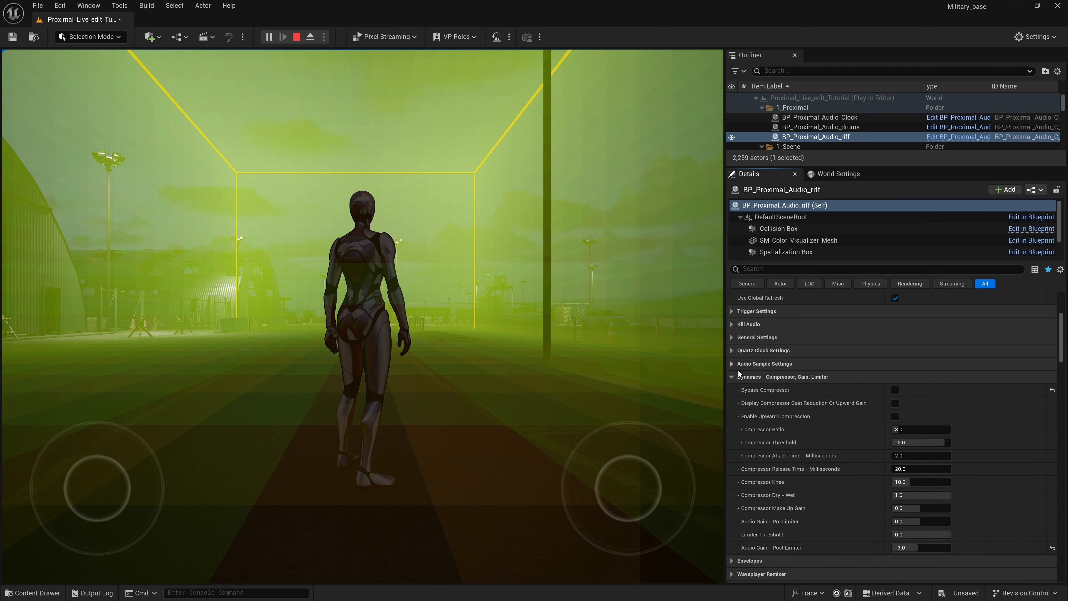
click(733, 377)
scroll(799, 492, down, 6)
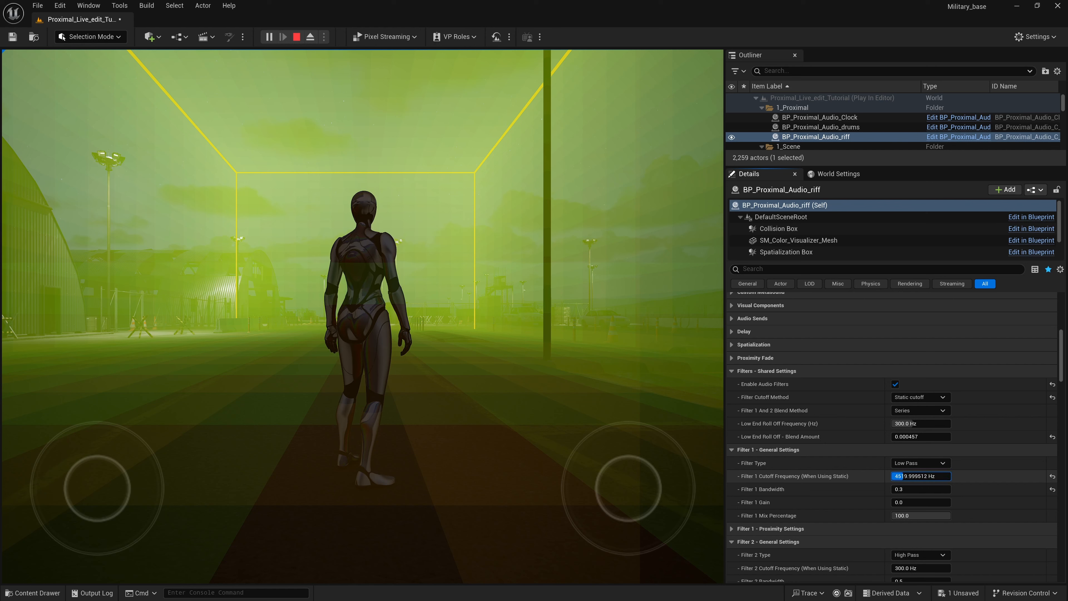
mouse_move(913, 477)
mouse_down()
mouse_move(900, 476)
mouse_move(971, 476)
mouse_move(895, 481)
mouse_up()
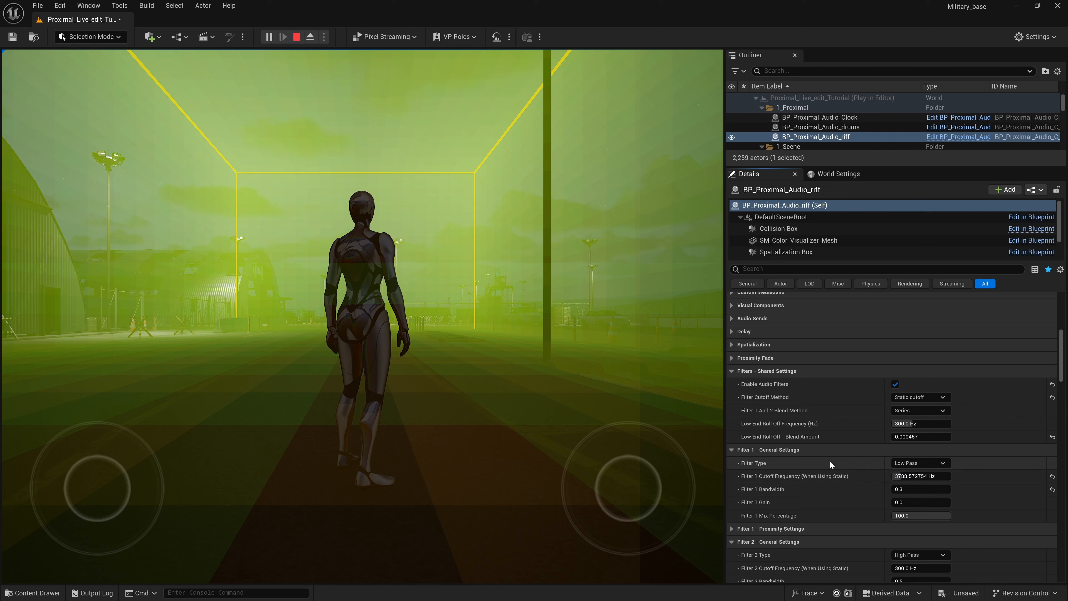
Enable visualizer updates in live editing for the riff actor while the level is playing.
scroll(808, 429, up, 2)
scroll(807, 430, up, 8)
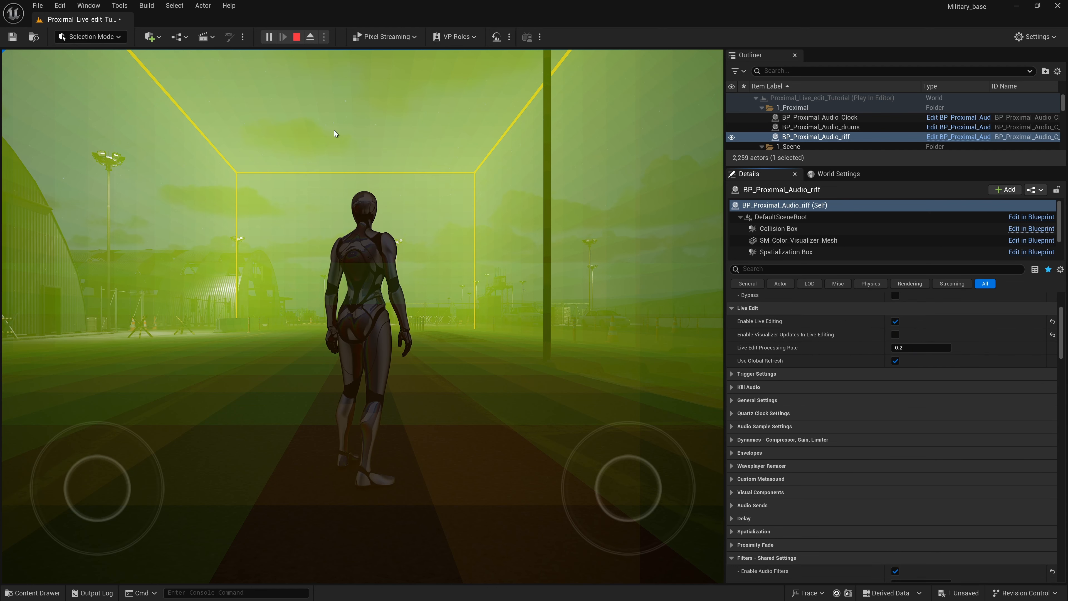
scroll(820, 428, up, 5)
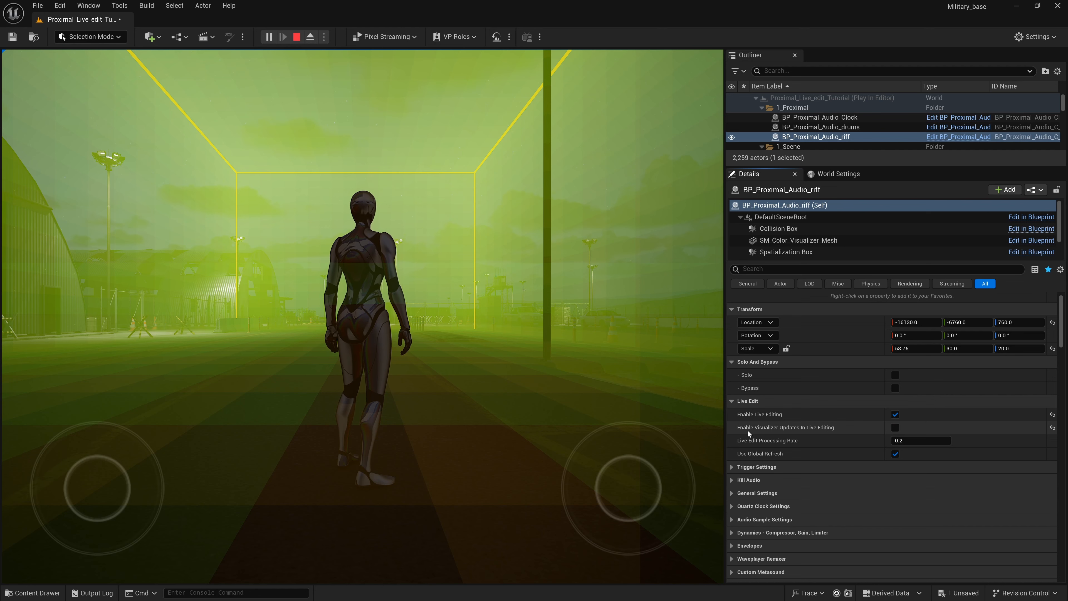
click(895, 428)
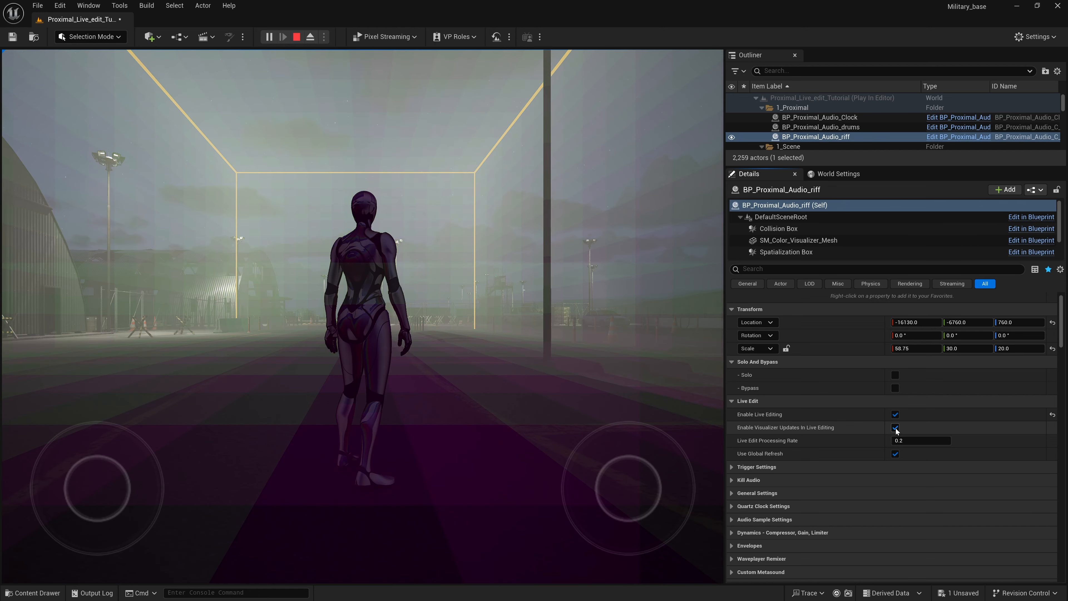
Lower the riff actor's Filter 1 static cutoff frequency to about 3057.14 Hz during play.
scroll(867, 465, down, 3)
scroll(868, 465, down, 6)
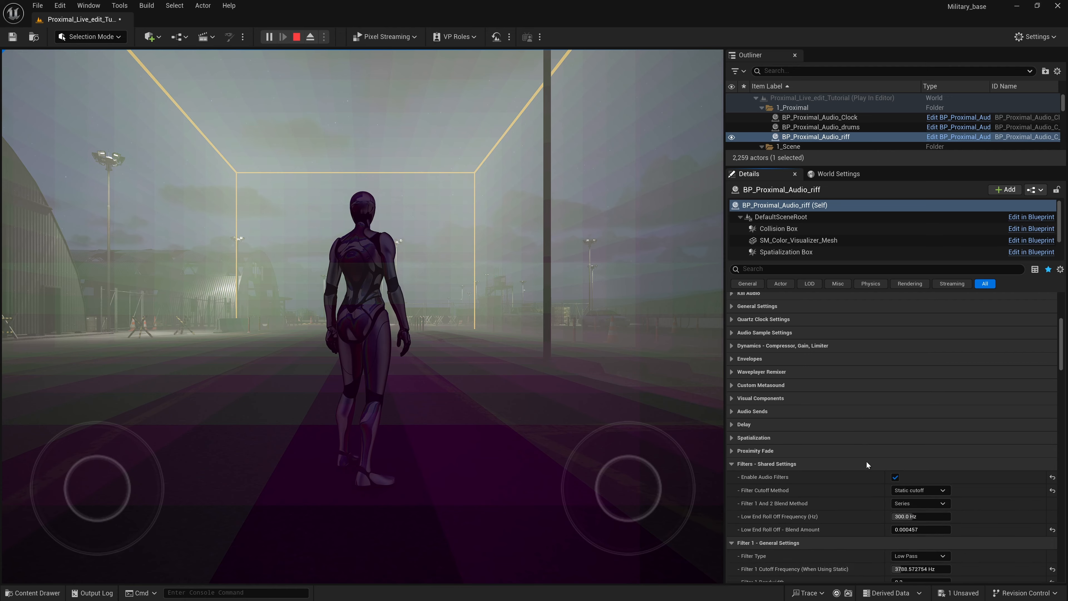
mouse_move(909, 445)
mouse_down()
mouse_move(875, 445)
mouse_move(909, 445)
mouse_up()
drag(901, 445, 899, 445)
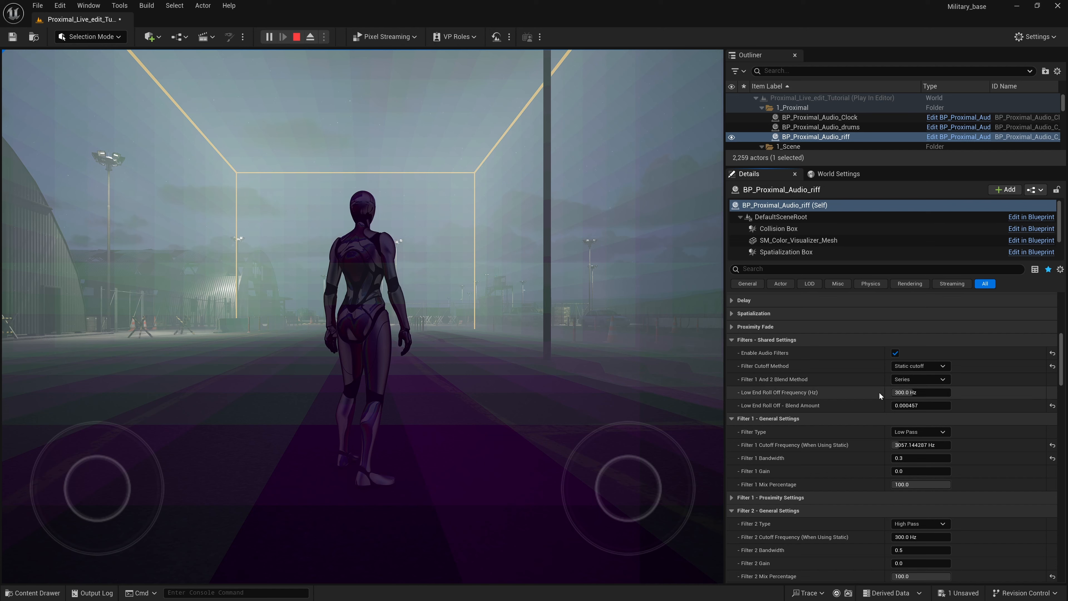
Stop the play session and set the riff actor's Live Edit Processing Rate to 0.01.
scroll(870, 518, up, 5)
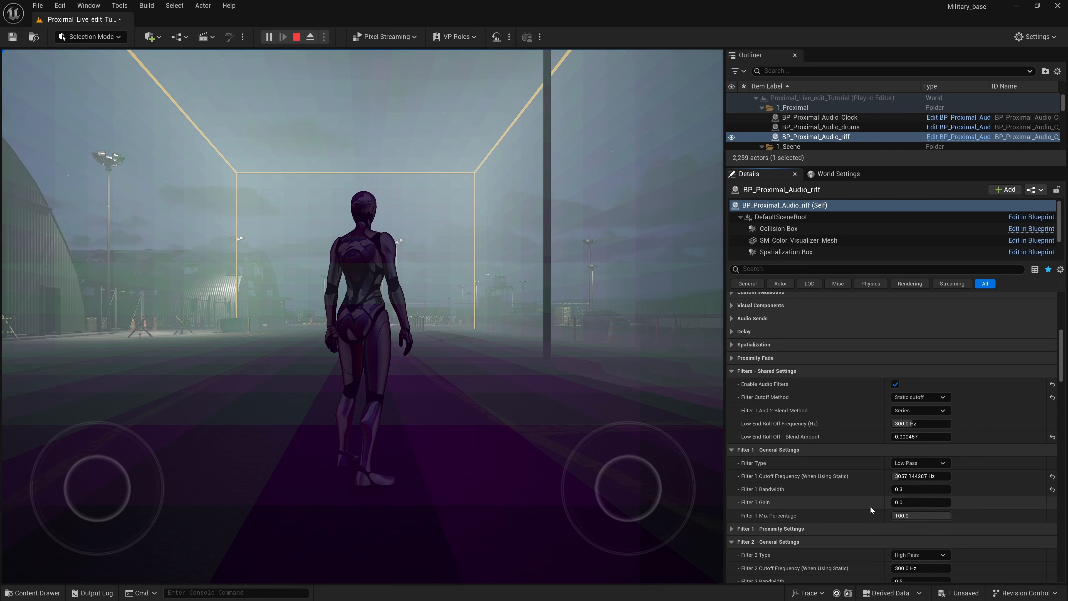
scroll(873, 507, up, 10)
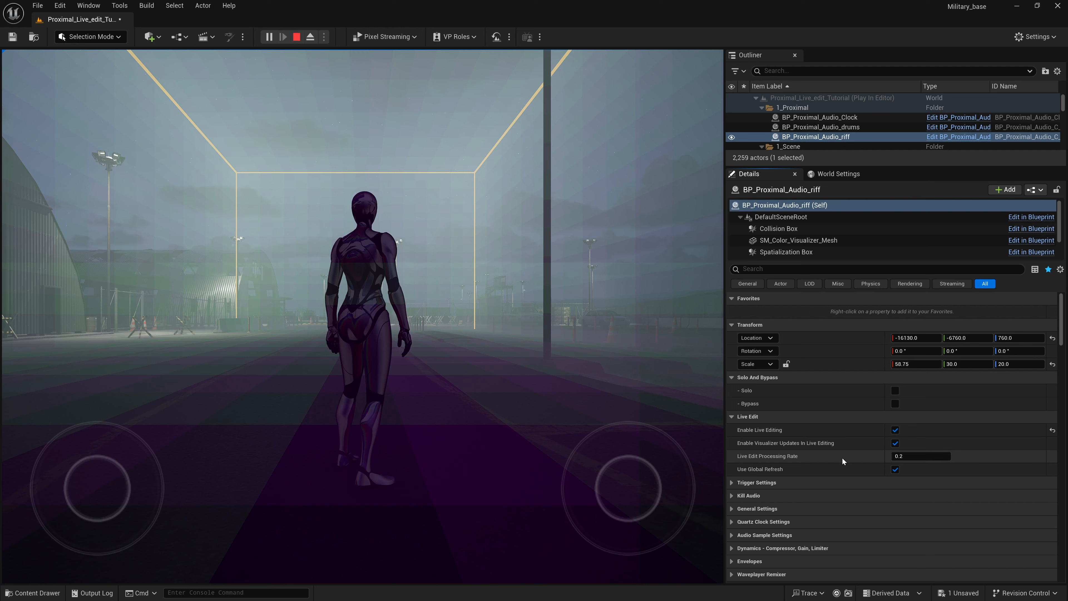
key(k)
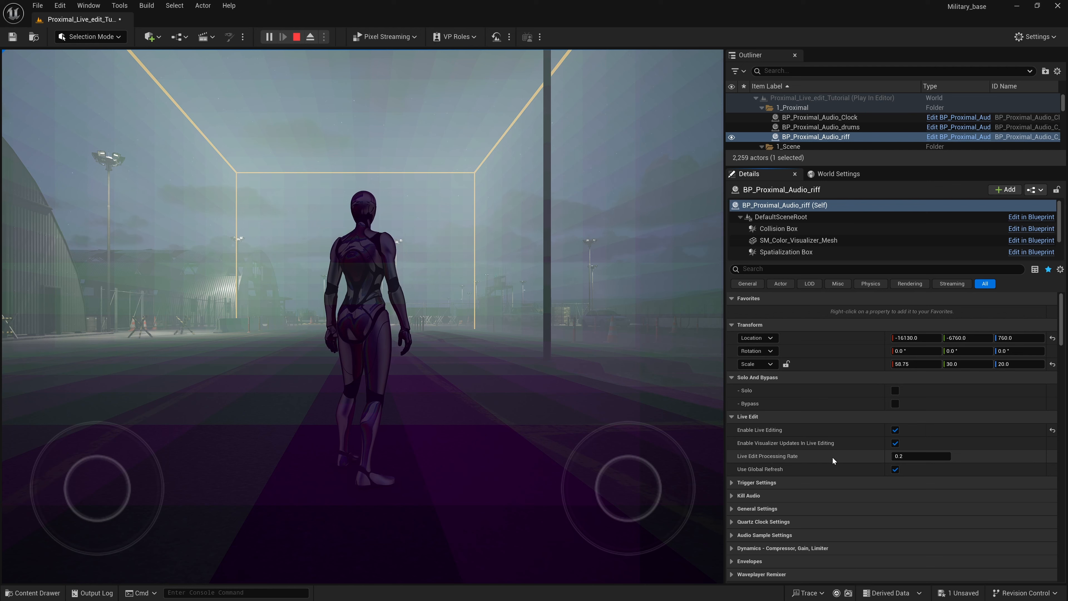
click(297, 37)
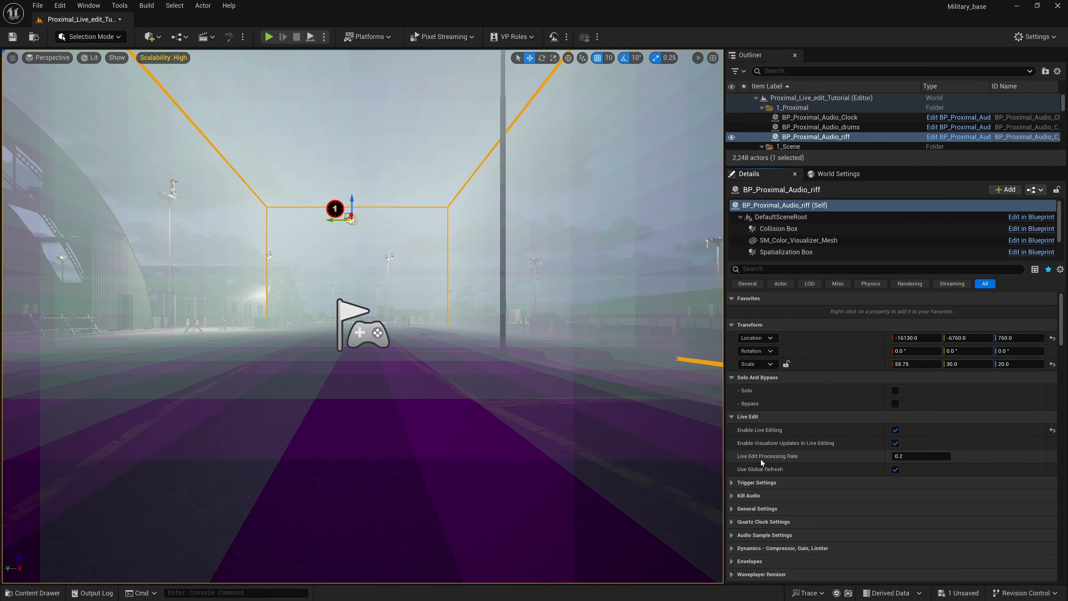
click(901, 458)
text(0.01)
key(Return)
click(822, 462)
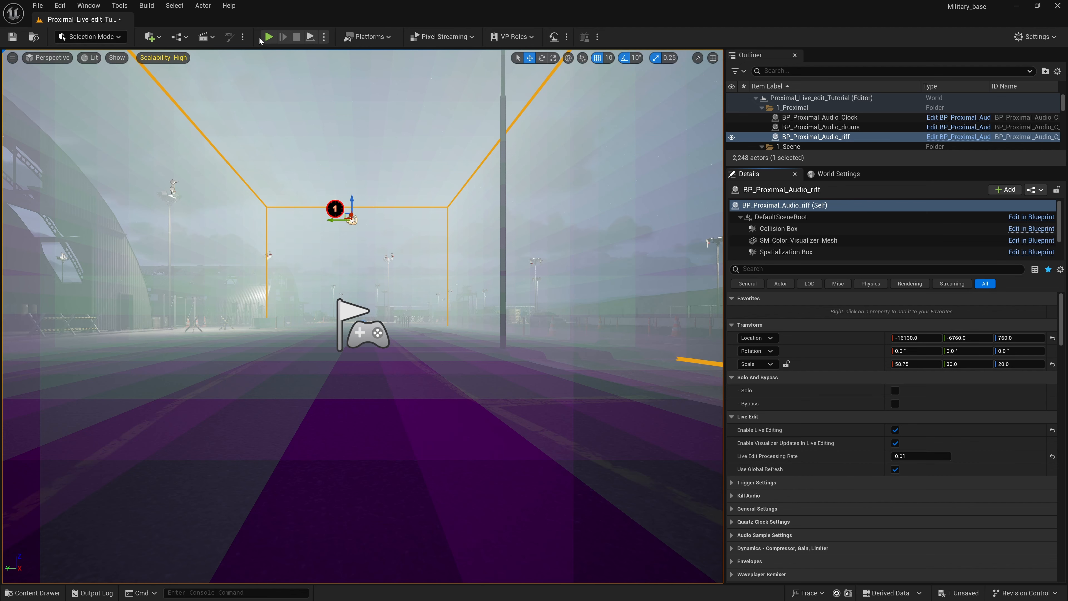
Play the level, select the riff actor and sweep its Filter 1 static cutoff frequency, ending at about 1960 Hz.
click(268, 37)
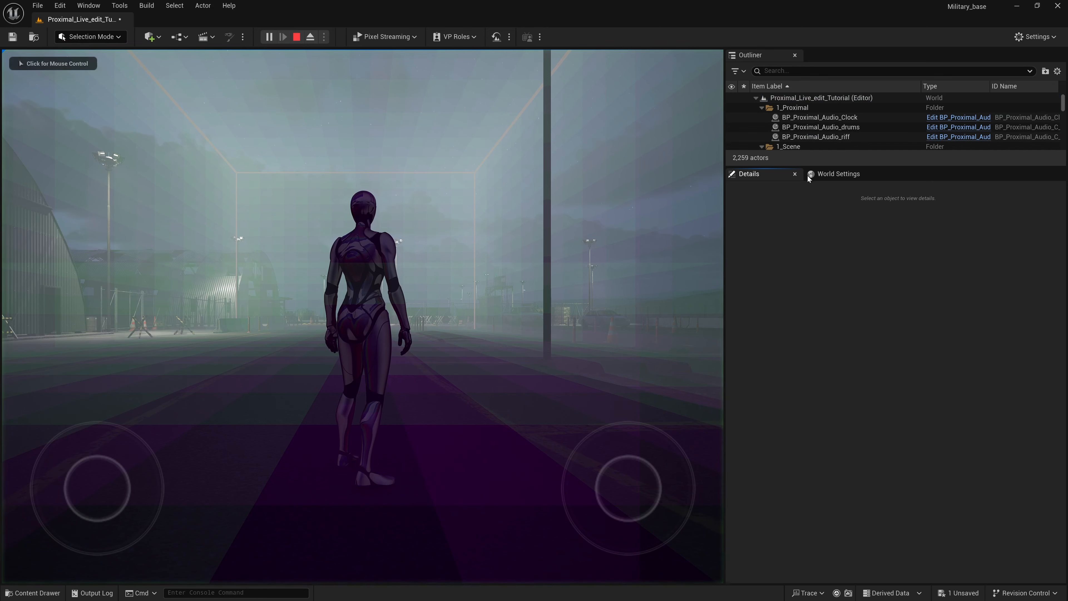
click(799, 137)
scroll(858, 455, down, 10)
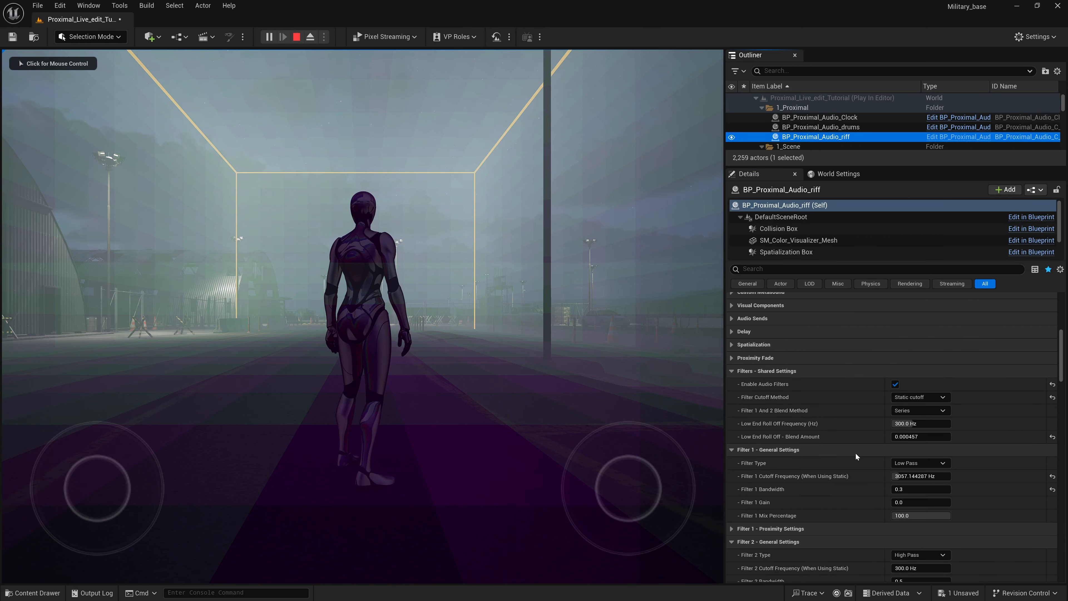
scroll(857, 457, down, 3)
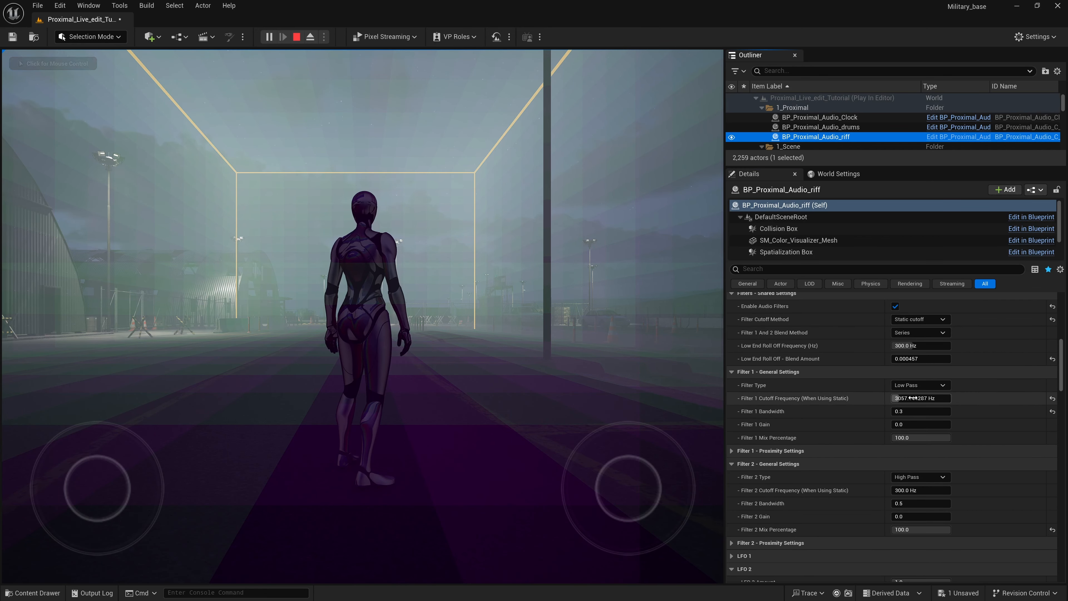
mouse_move(910, 398)
mouse_down()
mouse_move(866, 398)
mouse_move(938, 398)
mouse_move(894, 399)
mouse_up()
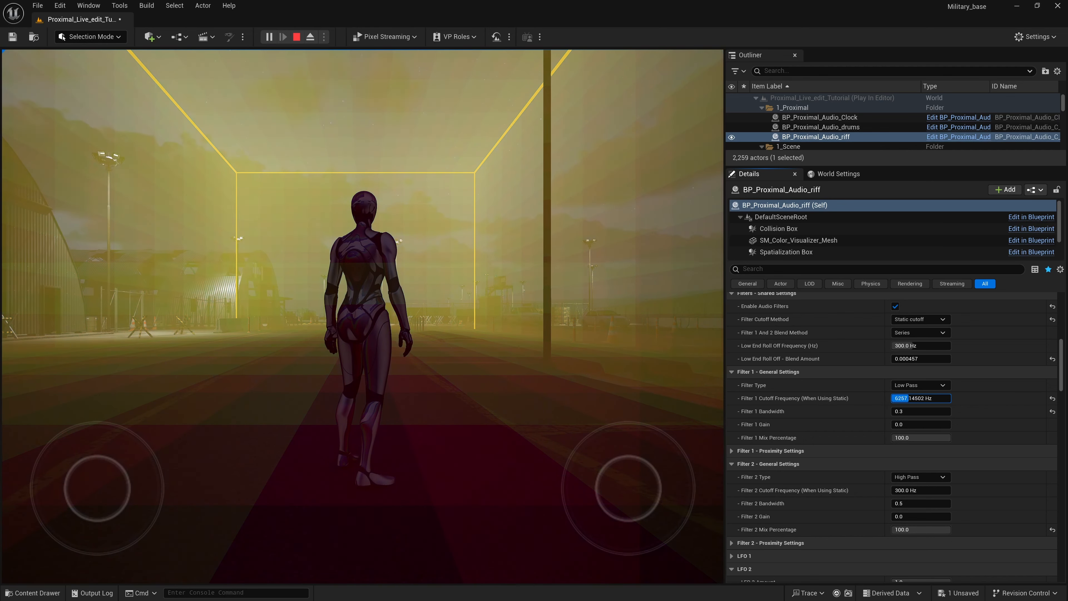
drag(910, 398, 912, 398)
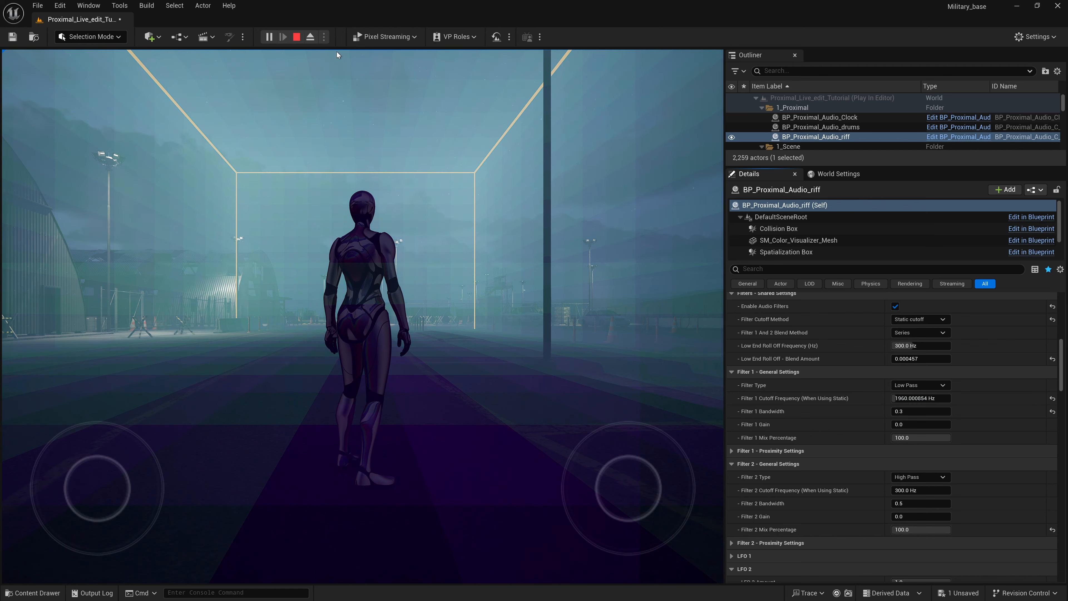
Stop the play session and set the riff actor's Live Edit Processing Rate to 0.5.
click(297, 37)
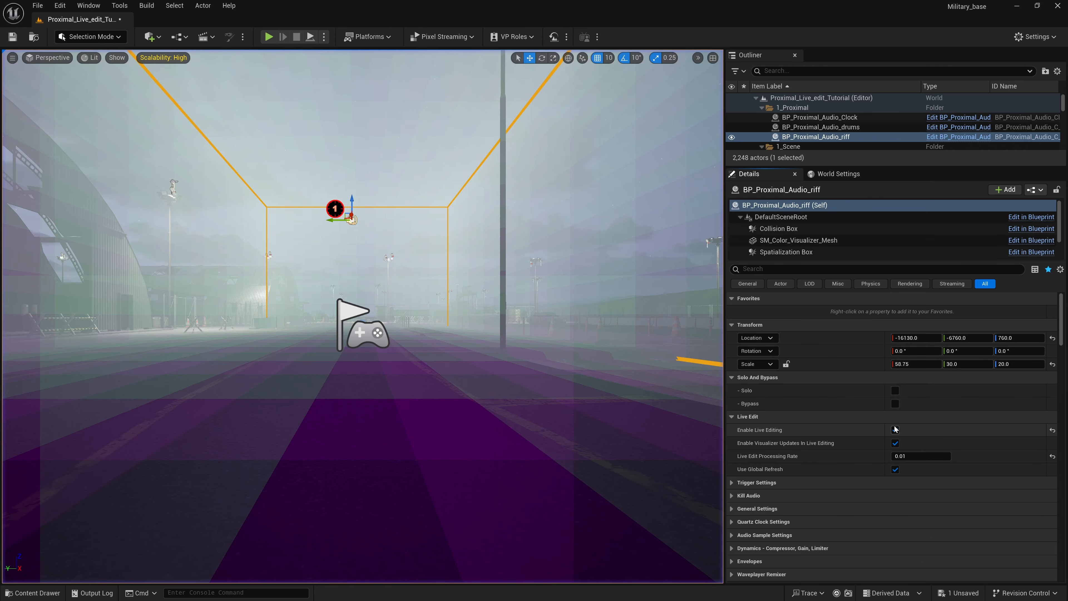
click(919, 456)
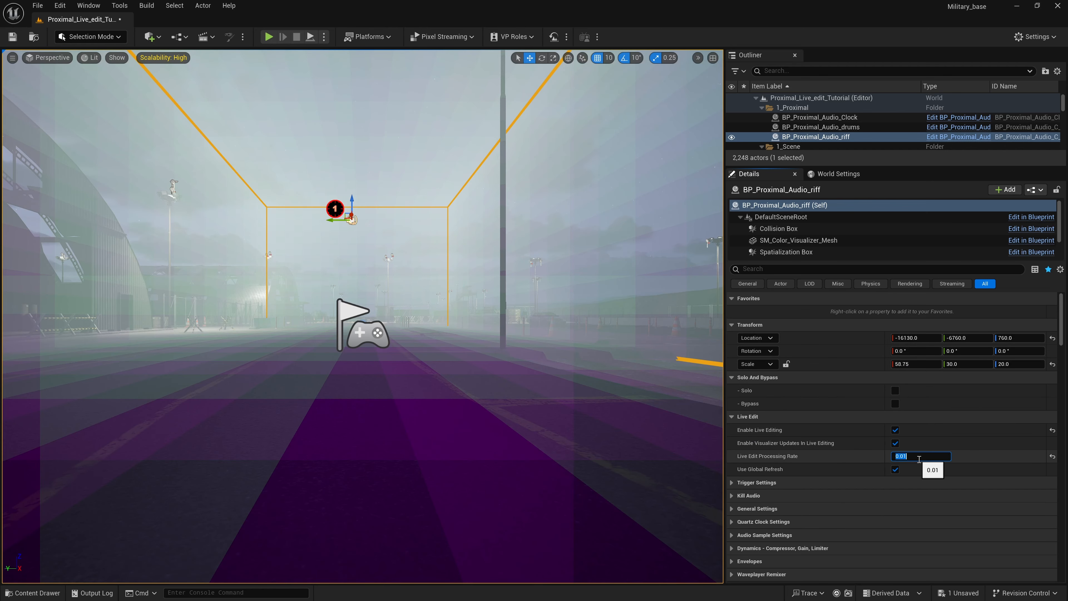
text(0.05)
key(Return)
Play the level, select the riff actor and lower its Filter 1 static cutoff frequency to about 1462.86 Hz.
click(270, 37)
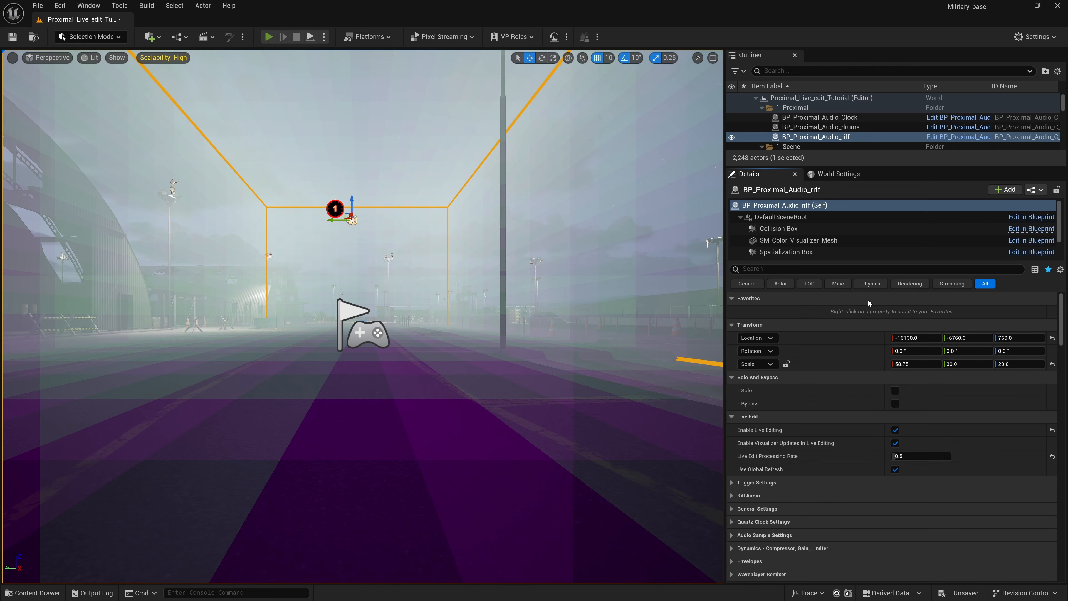
click(818, 137)
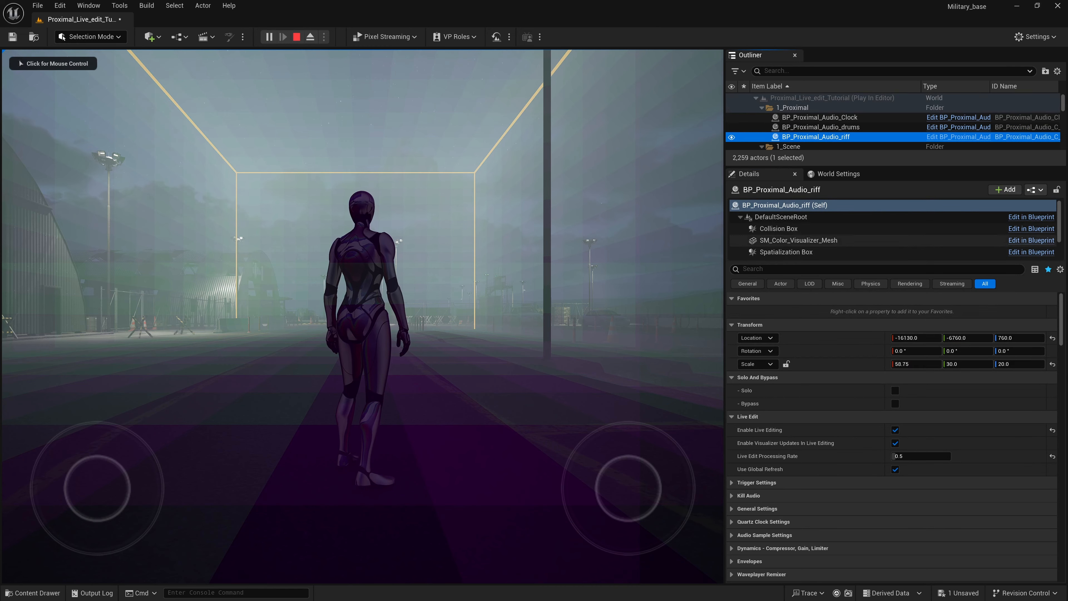
drag(1062, 328, 1059, 381)
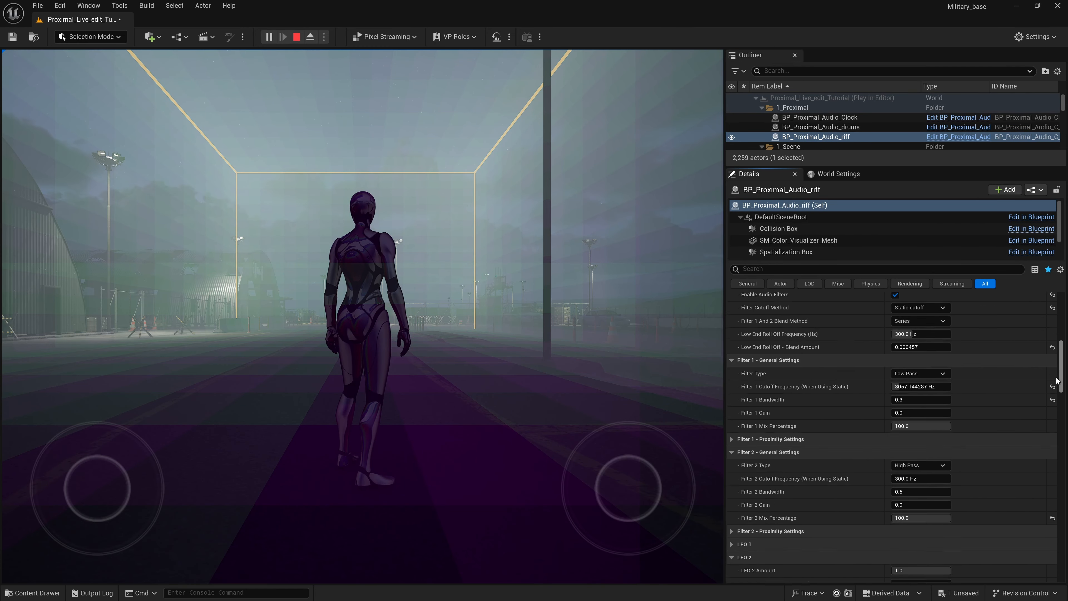
mouse_move(922, 384)
mouse_down()
mouse_move(871, 384)
mouse_move(911, 386)
mouse_up()
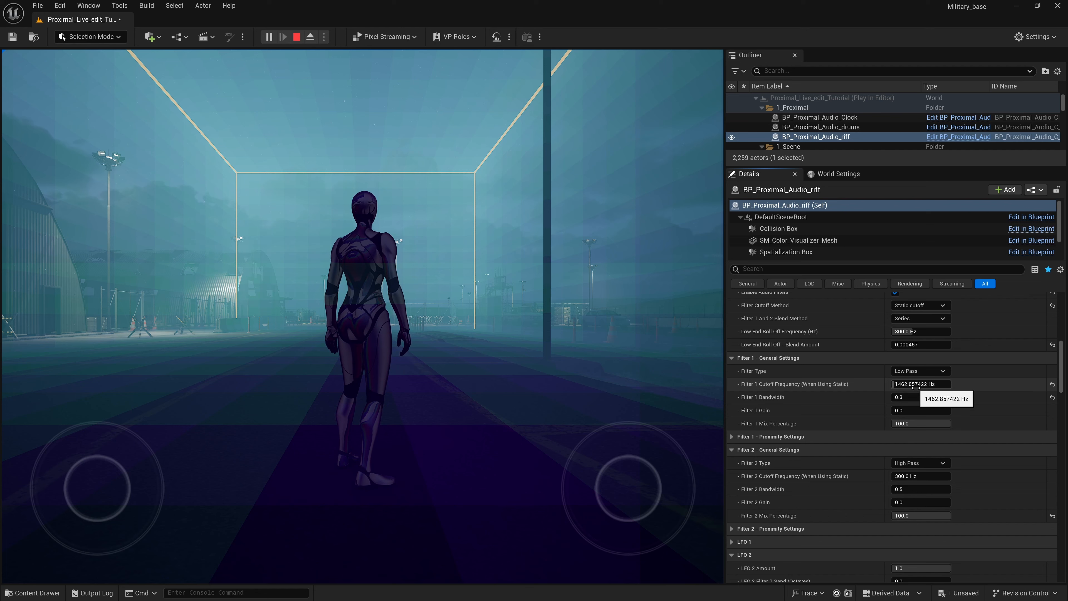
Stop the play session and return the riff actor's Live Edit Processing Rate to its default of 0.2.
drag(1061, 366, 1045, 256)
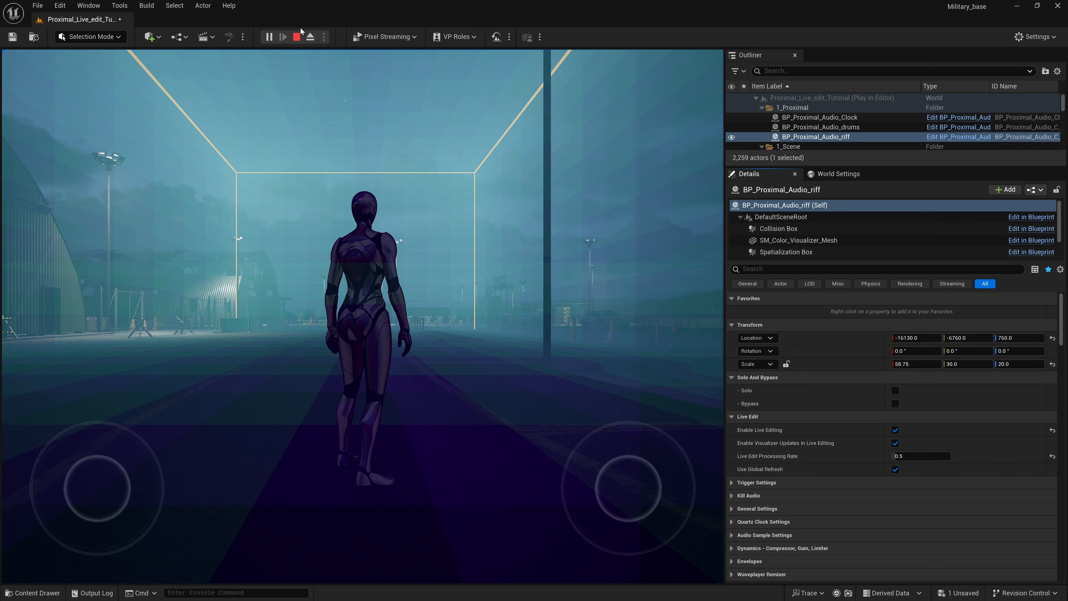
click(297, 37)
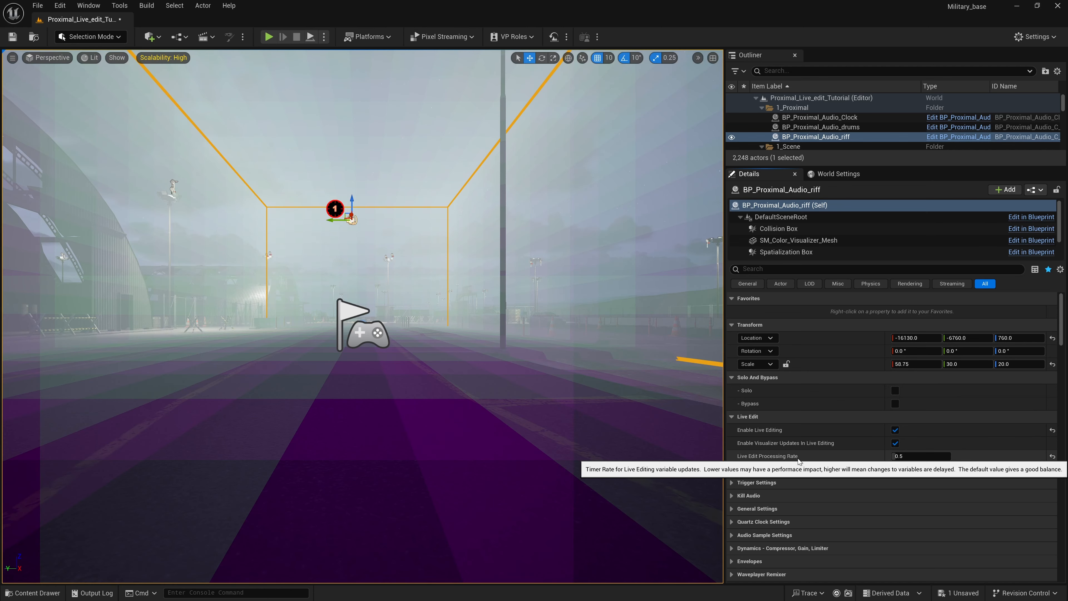
click(911, 457)
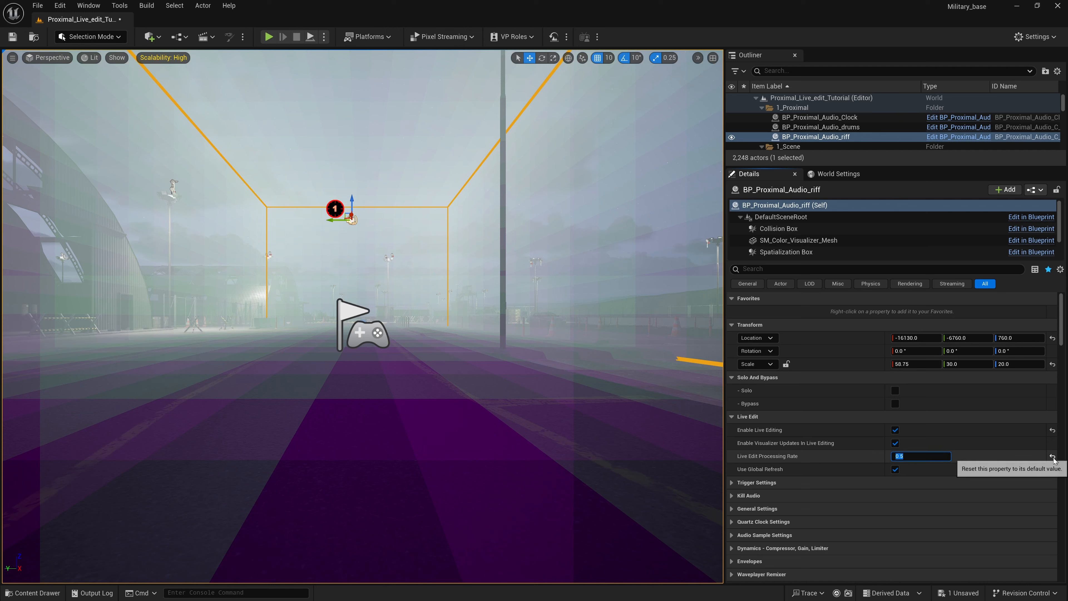
text(0.2)
key(Return)
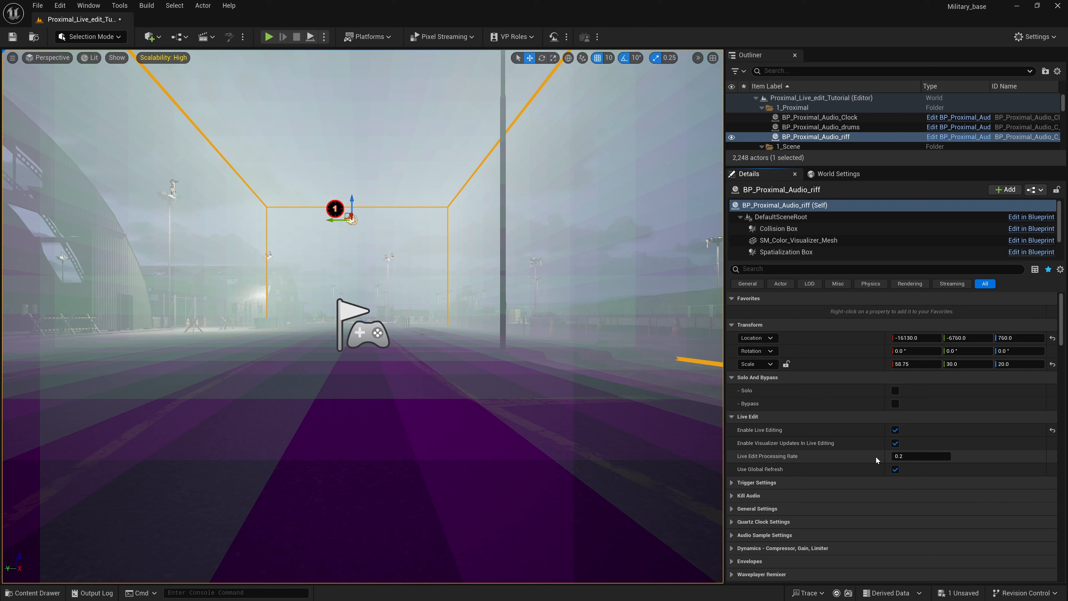
Play the level, select the riff actor and collapse its Filter 1 general settings.
scroll(870, 462, down, 1)
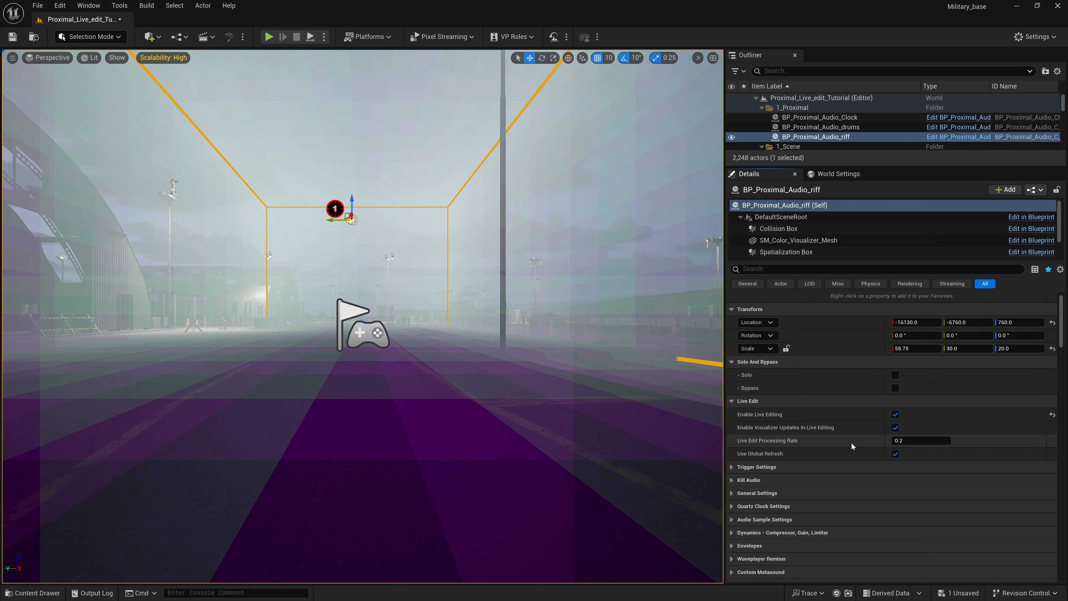
scroll(851, 443, down, 15)
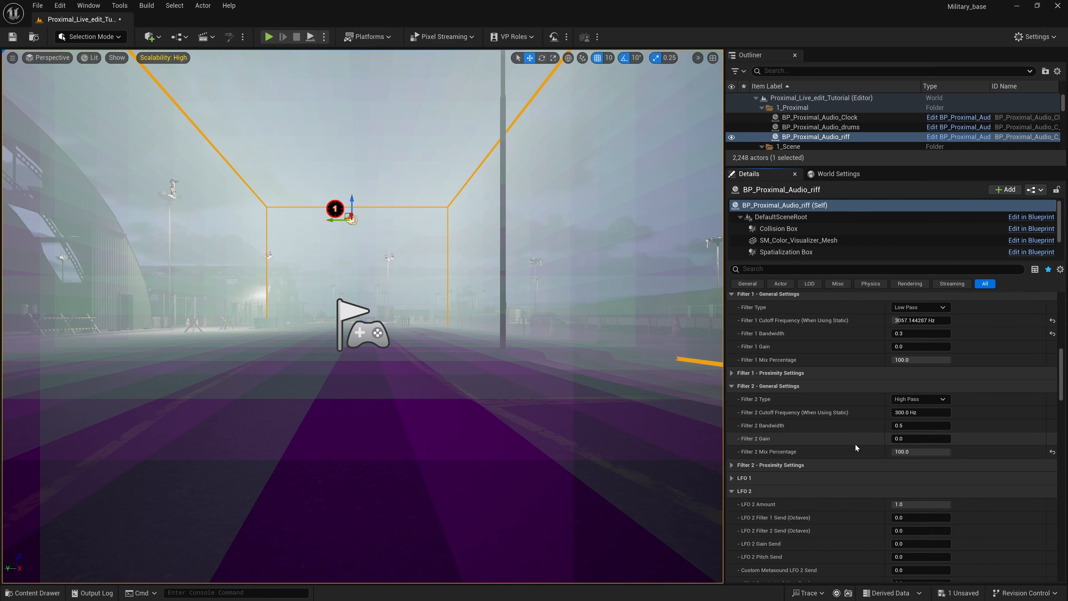
scroll(856, 444, up, 4)
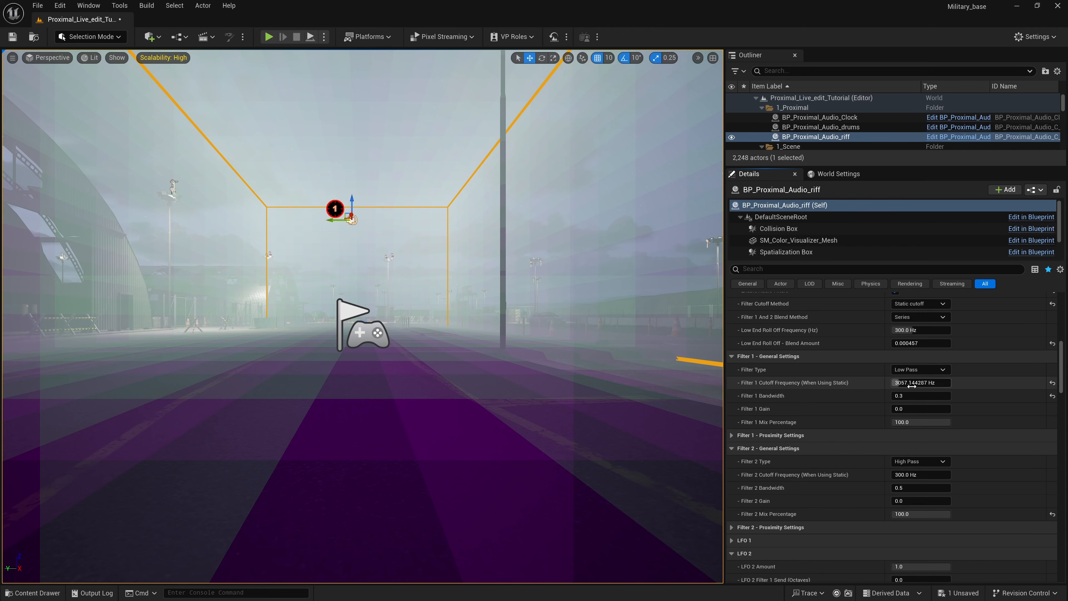
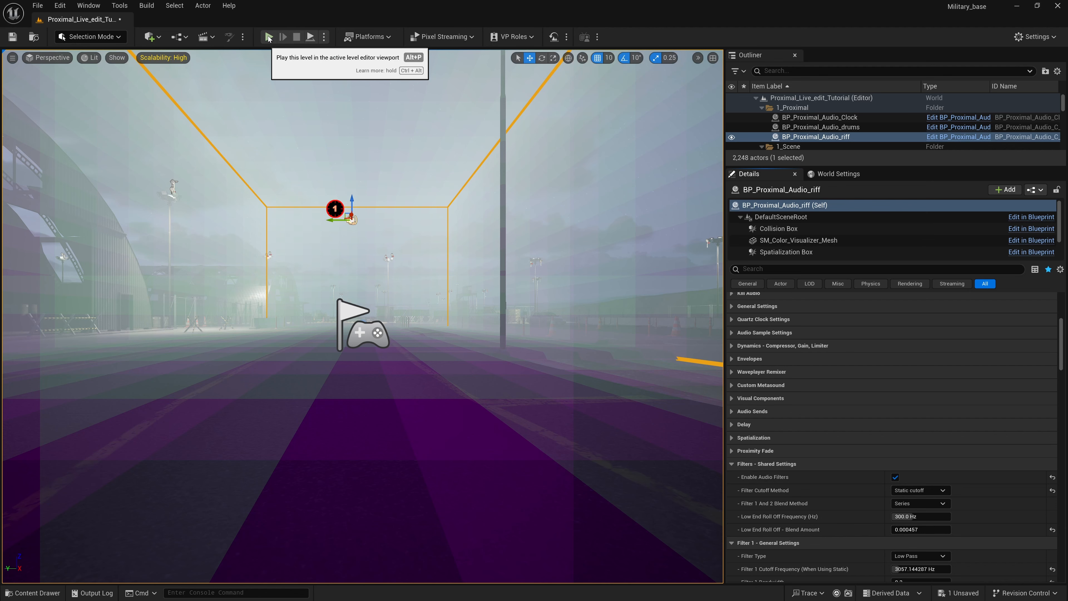
click(269, 38)
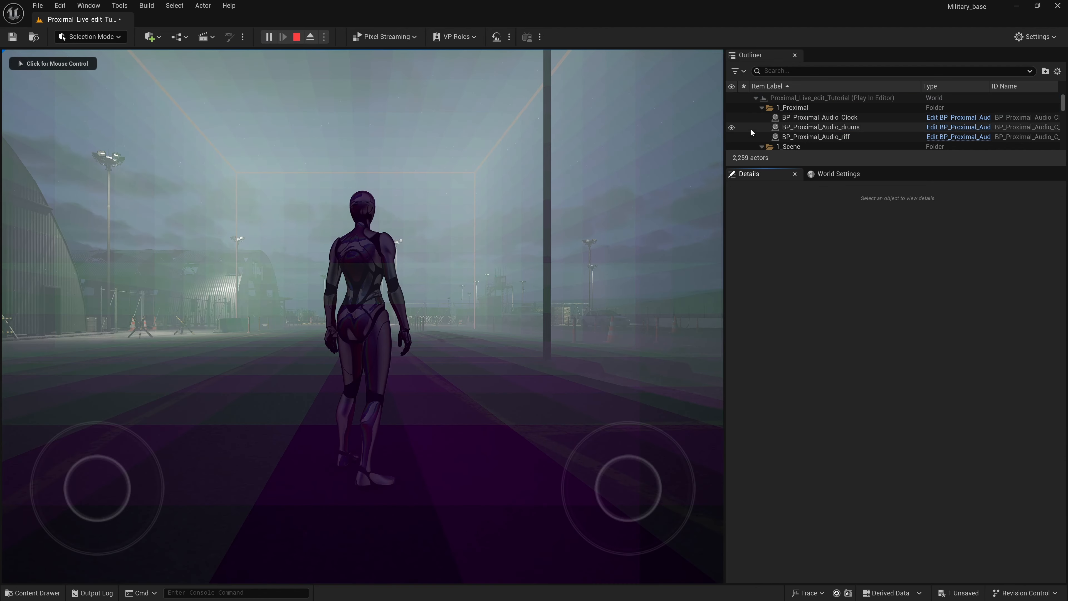
click(839, 137)
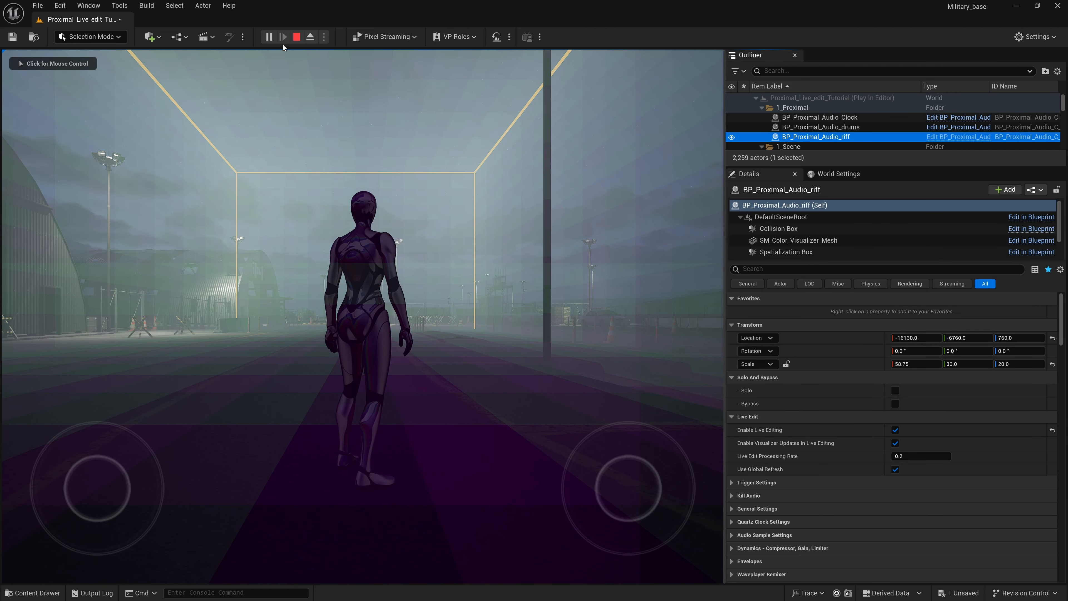
scroll(845, 487, down, 2)
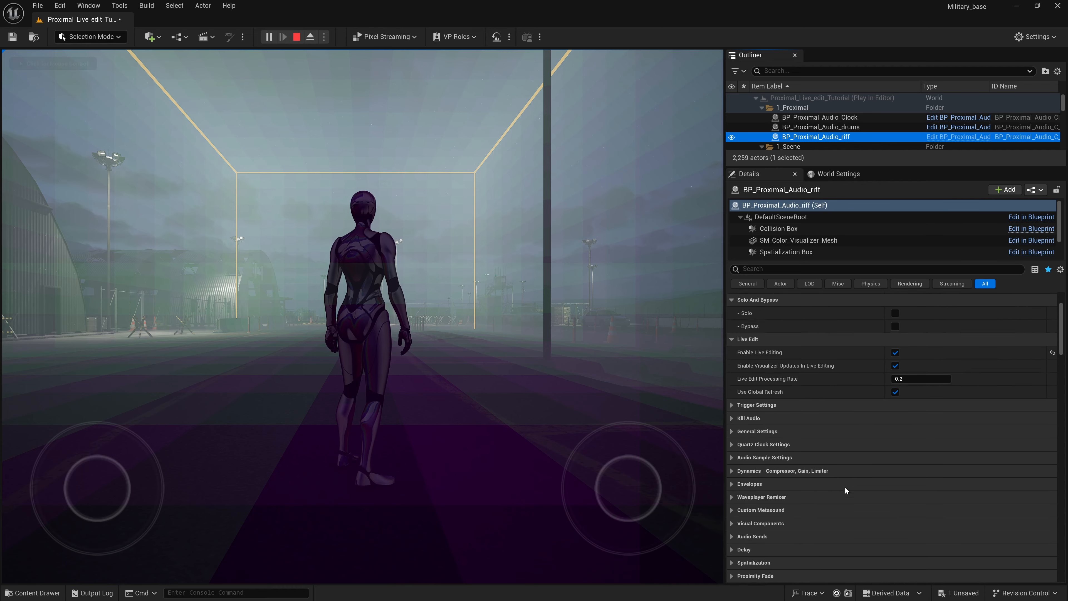
scroll(845, 487, down, 3)
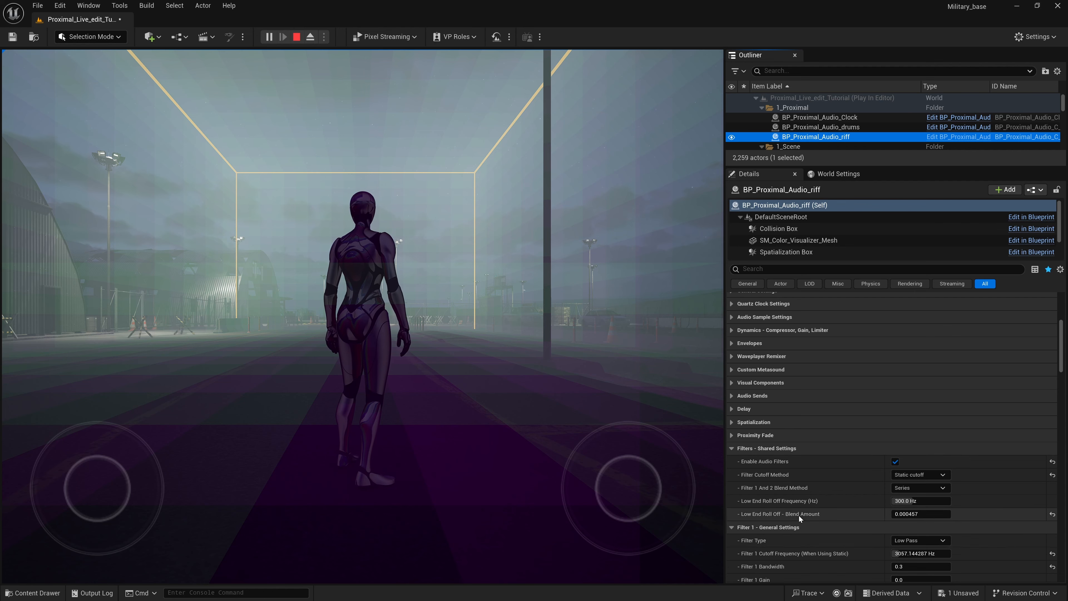
scroll(799, 515, down, 2)
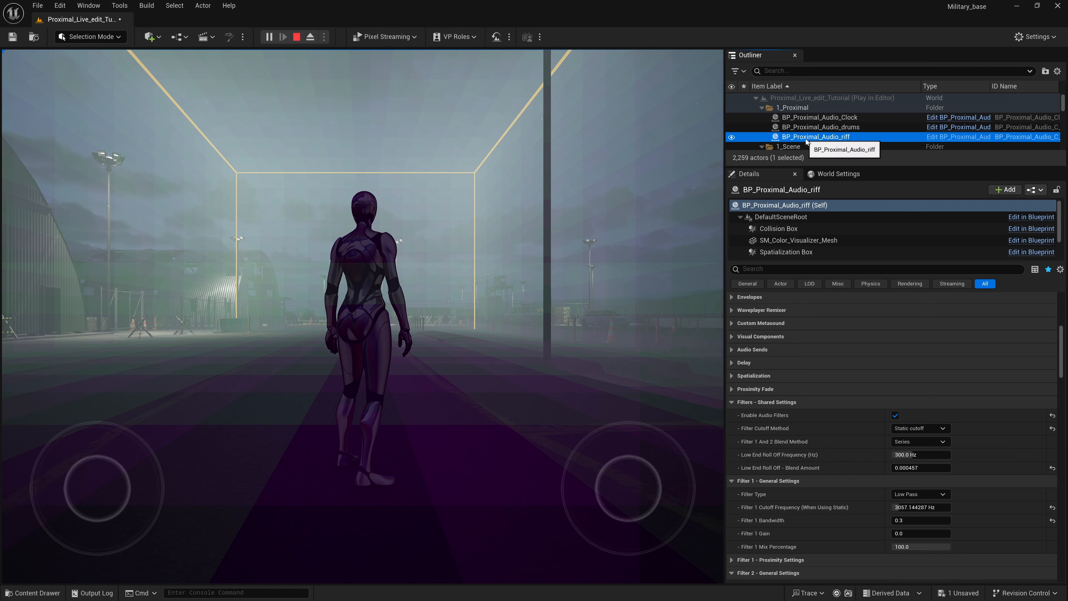
click(794, 481)
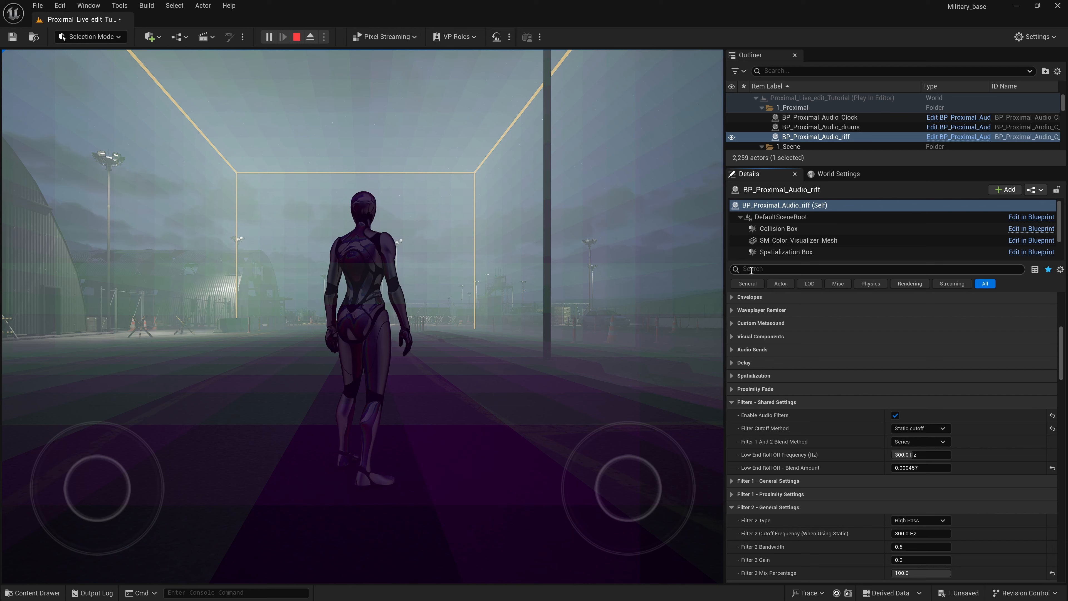
Add the drums actor to the selection alongside the riff actor while the level is playing.
key(k)
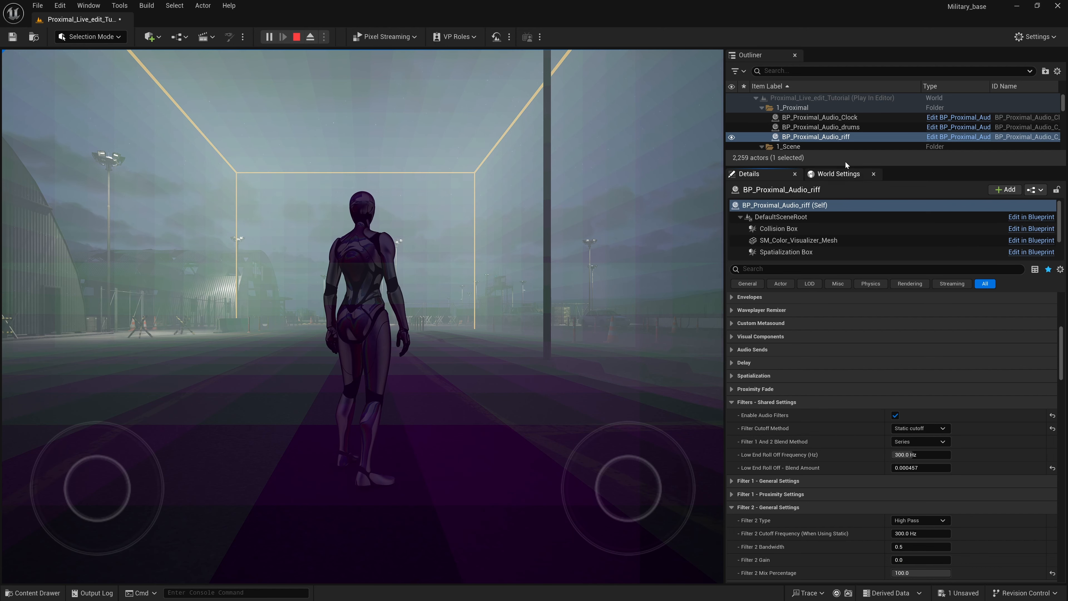
ctrl+click(845, 128)
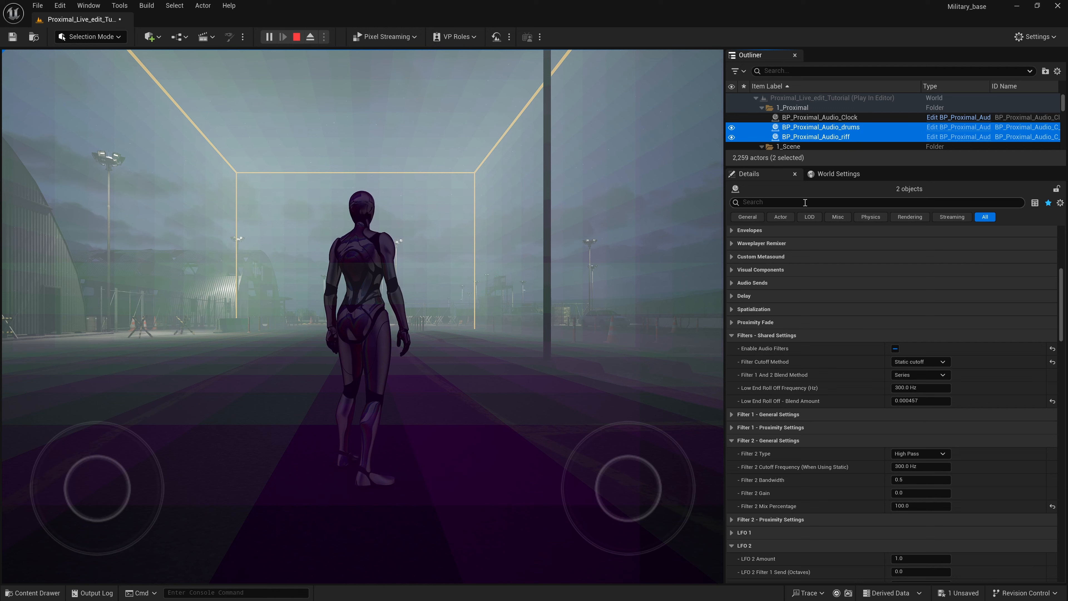
key(k)
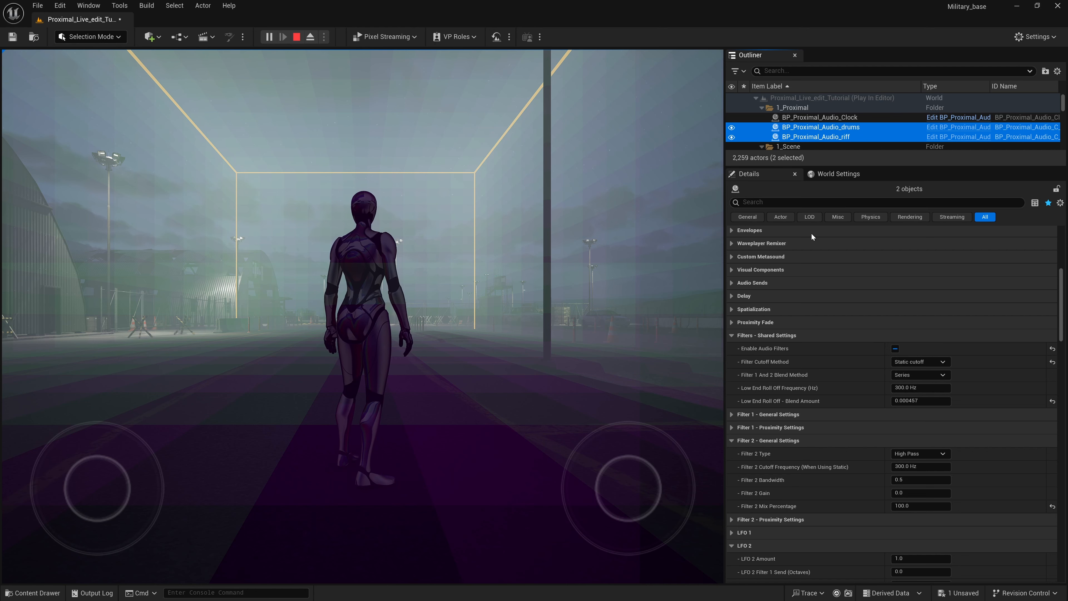
drag(1061, 300, 1061, 259)
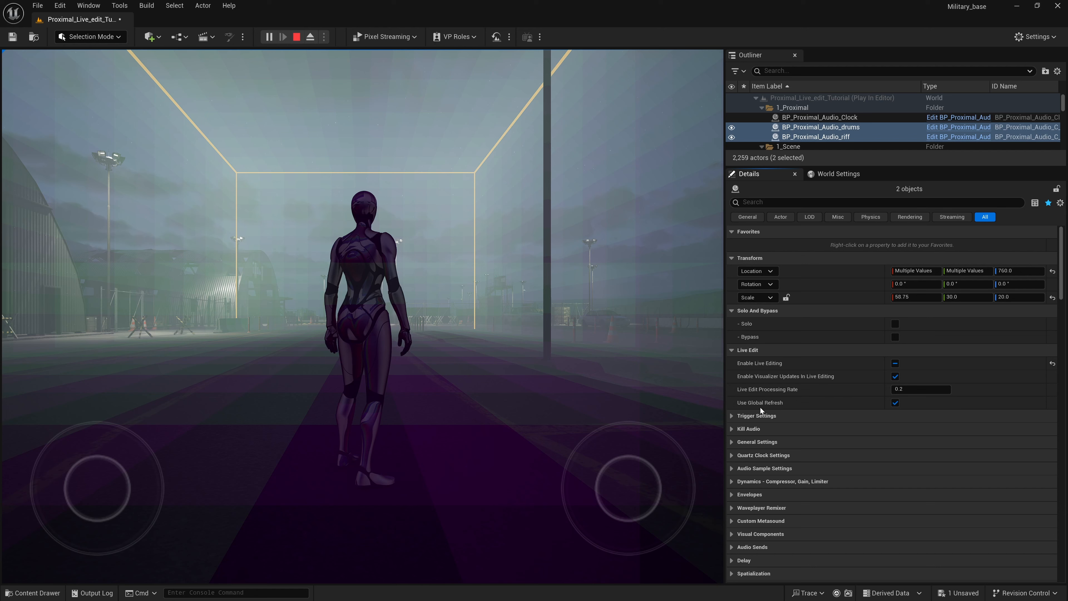
Expand the Kill Audio, General Settings and Audio Sample Settings categories for both actors, and reselect only the riff actor.
click(732, 429)
scroll(773, 403, down, 2)
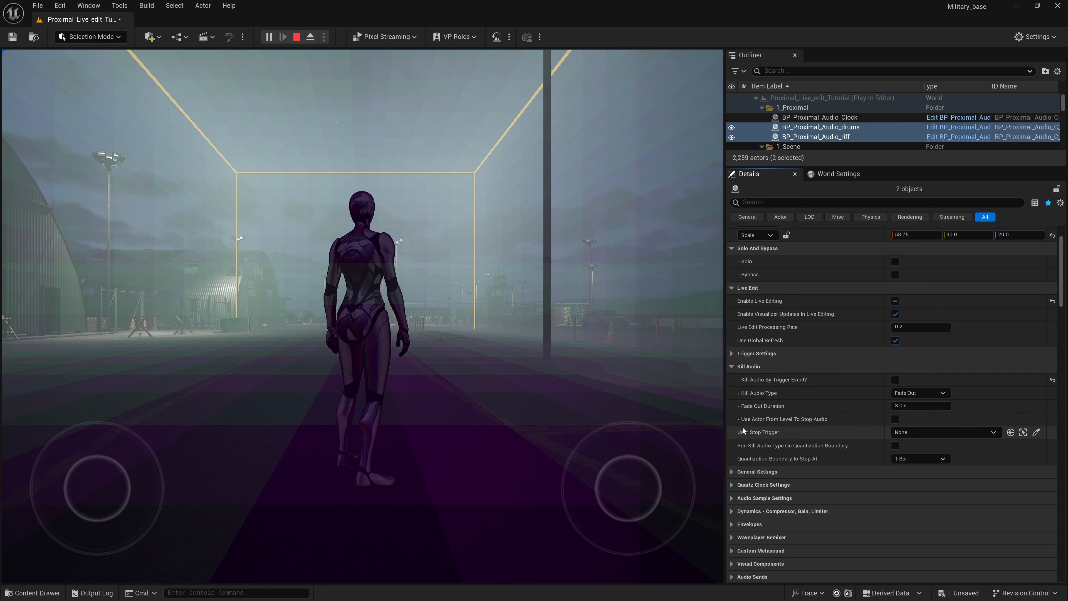
click(732, 472)
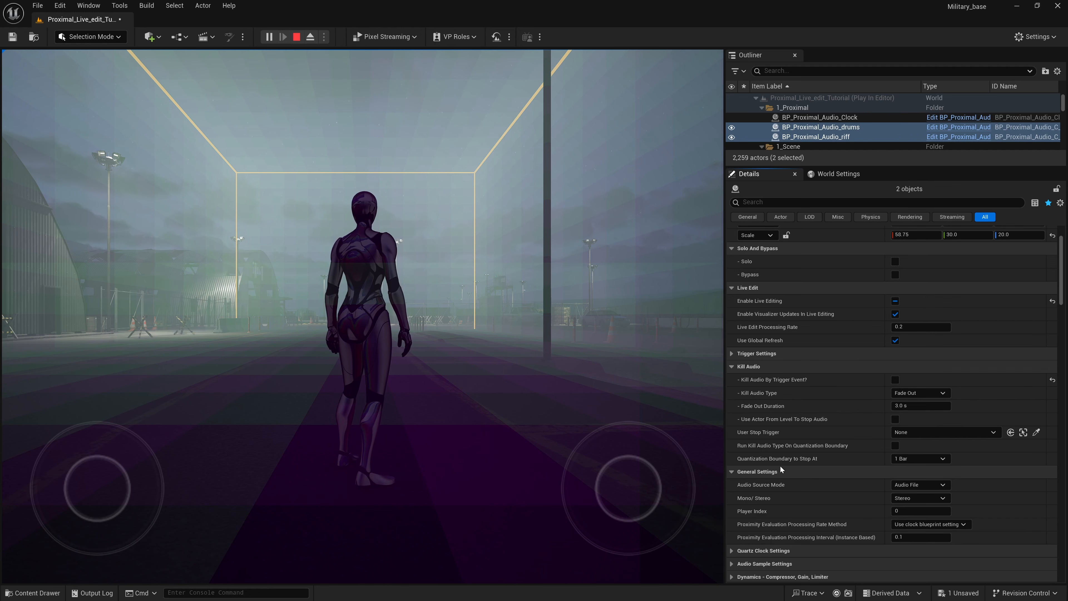
click(732, 564)
scroll(788, 493, down, 3)
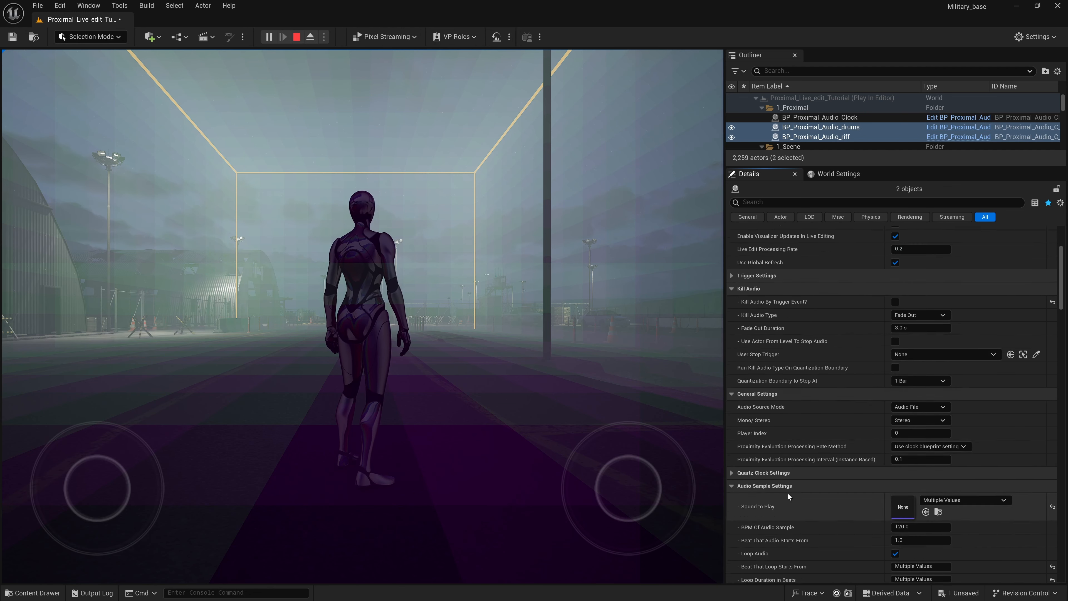
scroll(790, 490, down, 2)
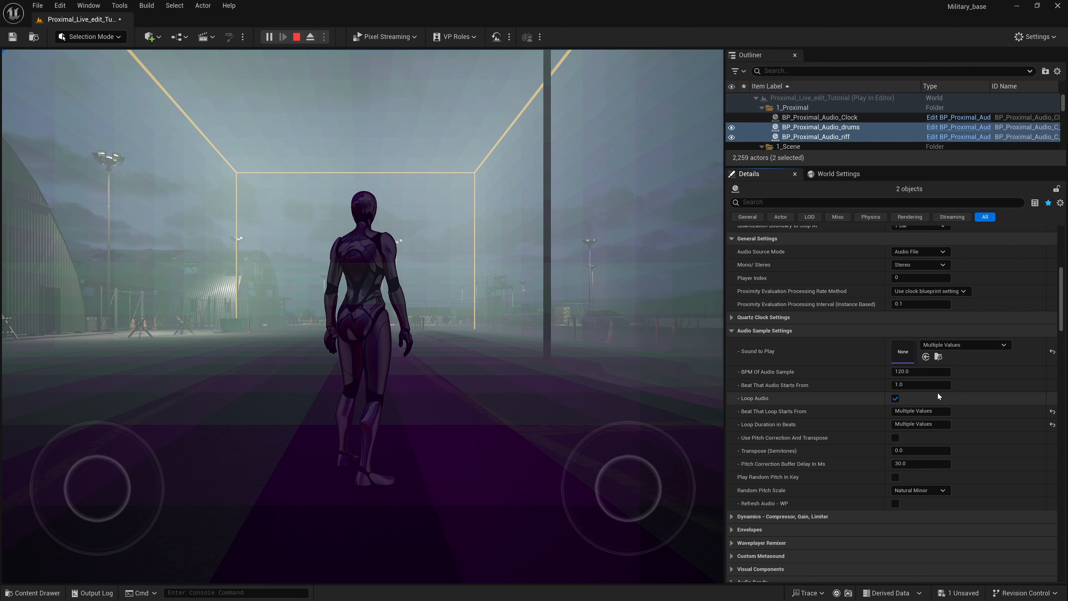
scroll(811, 422, down, 1)
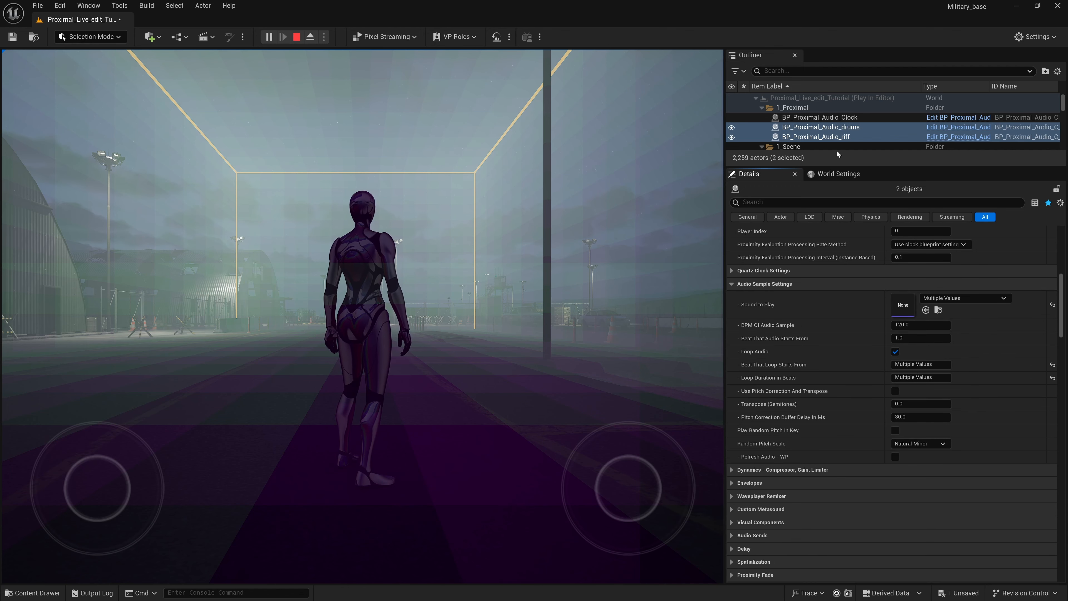
click(831, 138)
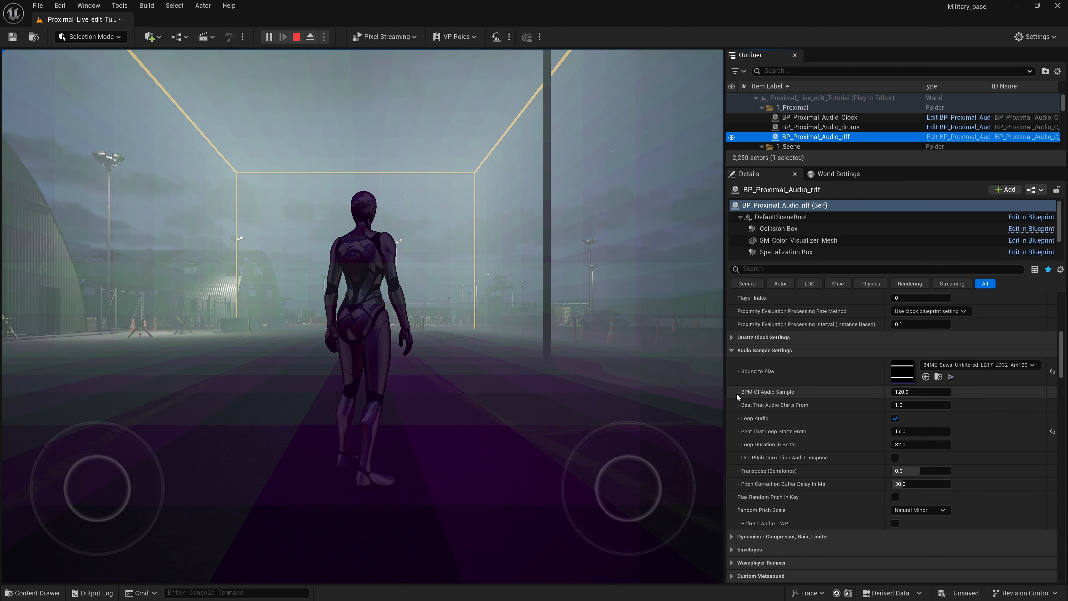
Expand the riff actor's Waveplayer Remixer and Visual Components categories and review their settings.
scroll(767, 493, down, 3)
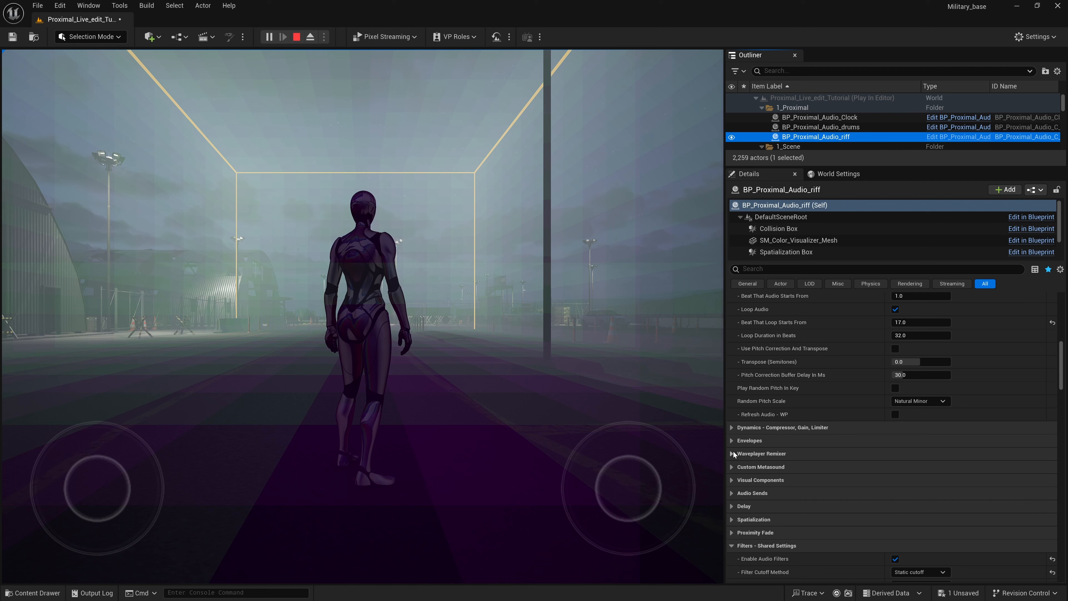
click(733, 453)
scroll(793, 454, down, 2)
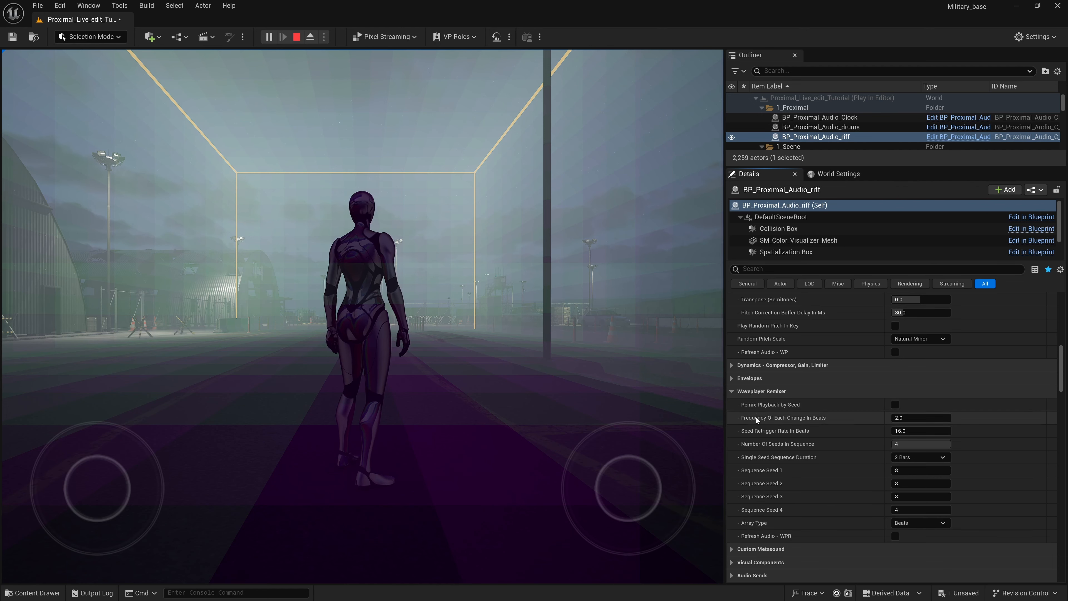
scroll(765, 455, down, 3)
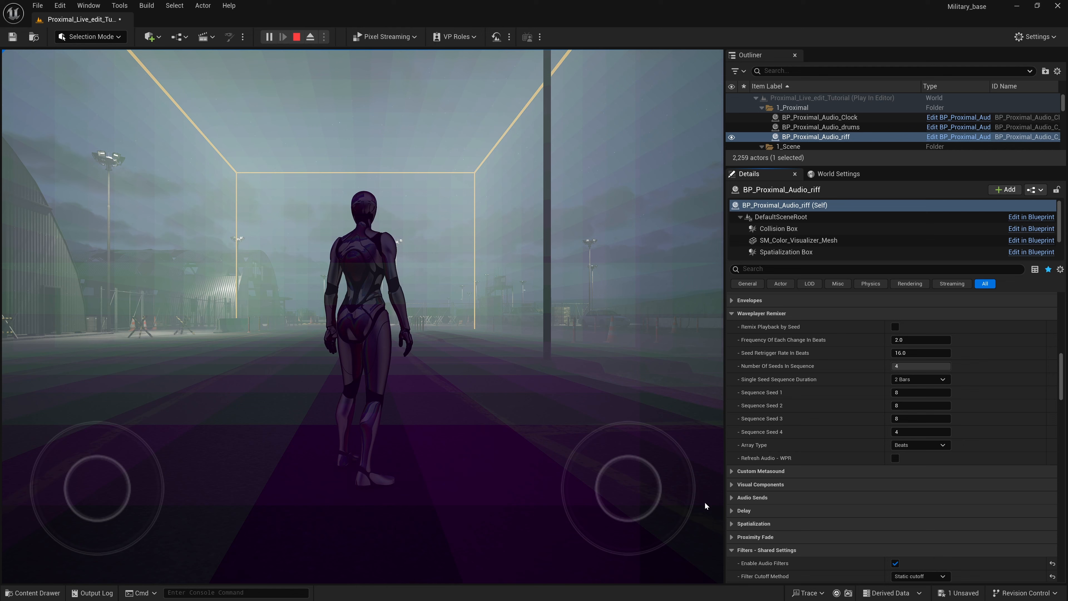
click(732, 484)
scroll(796, 473, down, 4)
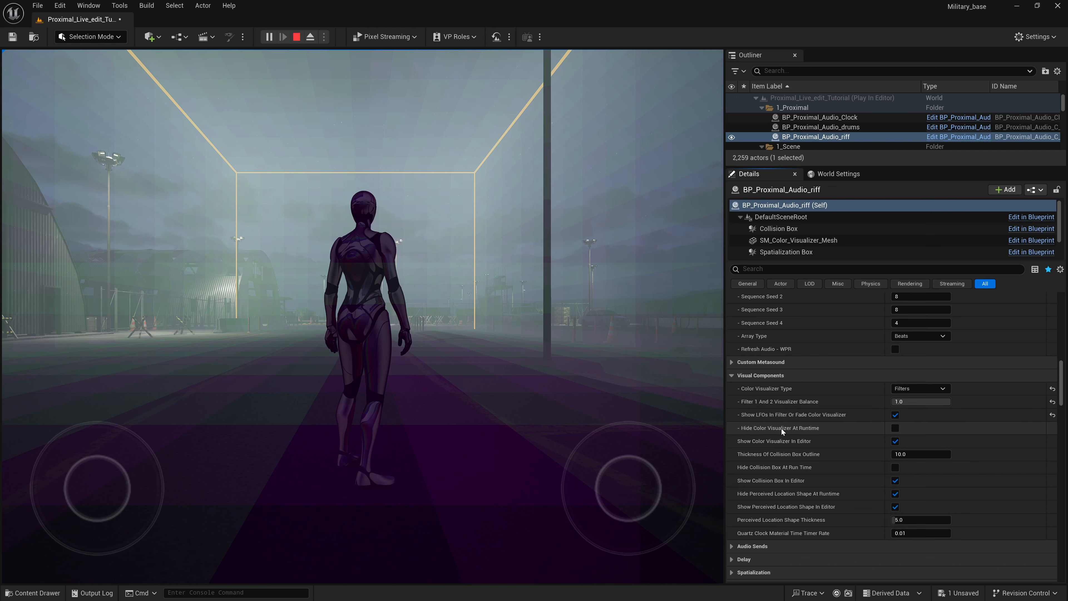
scroll(781, 426, up, 5)
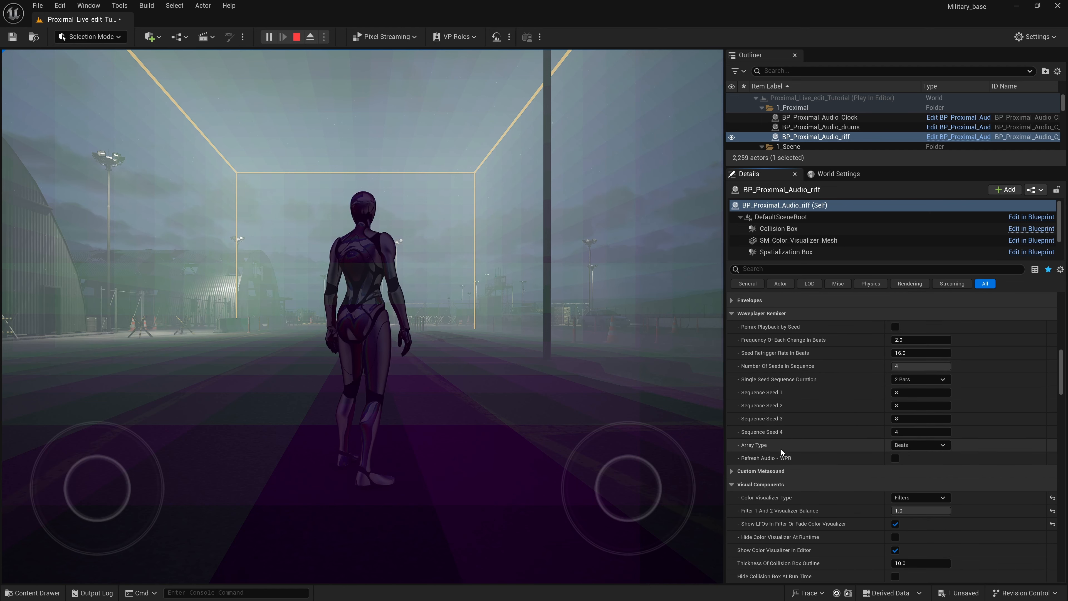
scroll(782, 447, up, 1)
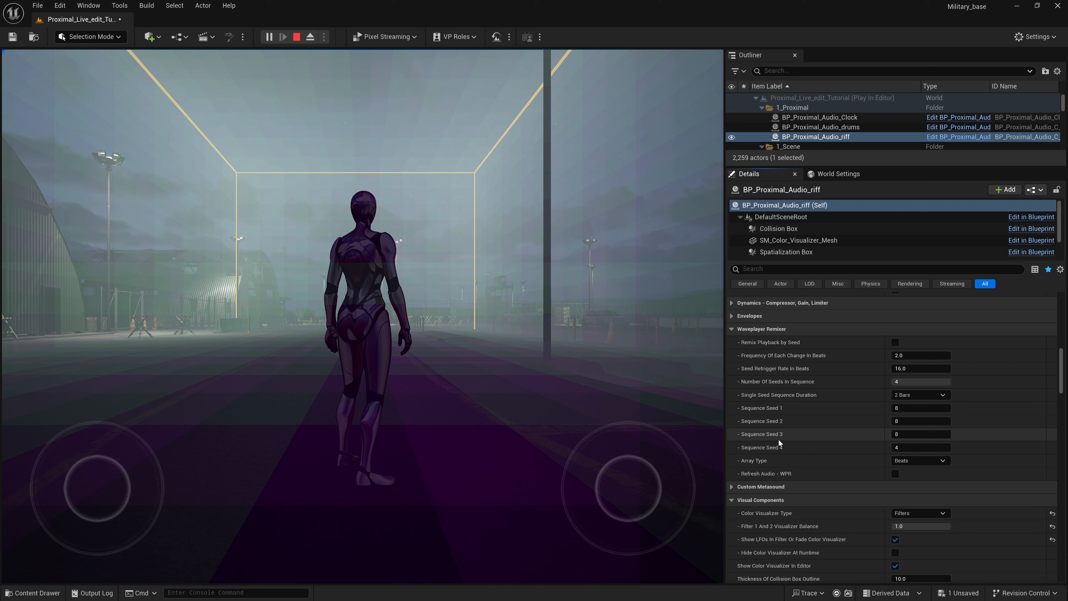
Examine the Use Global Refresh description under Live Edit and the Refresh Audio - WP option under Audio Sample Settings.
drag(1061, 363, 1062, 304)
scroll(773, 449, down, 1)
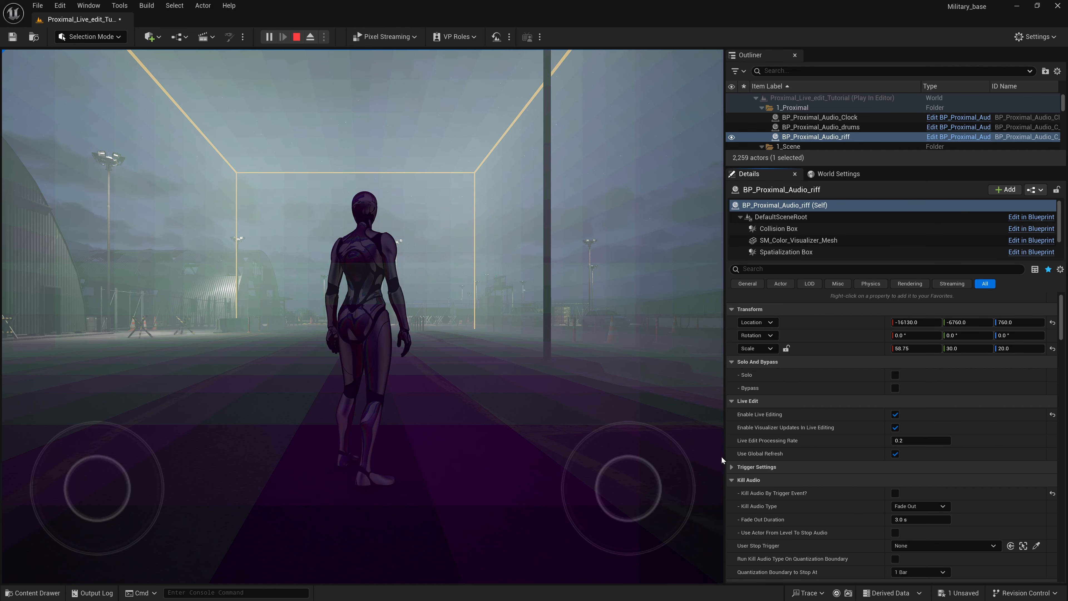
scroll(739, 457, down, 1)
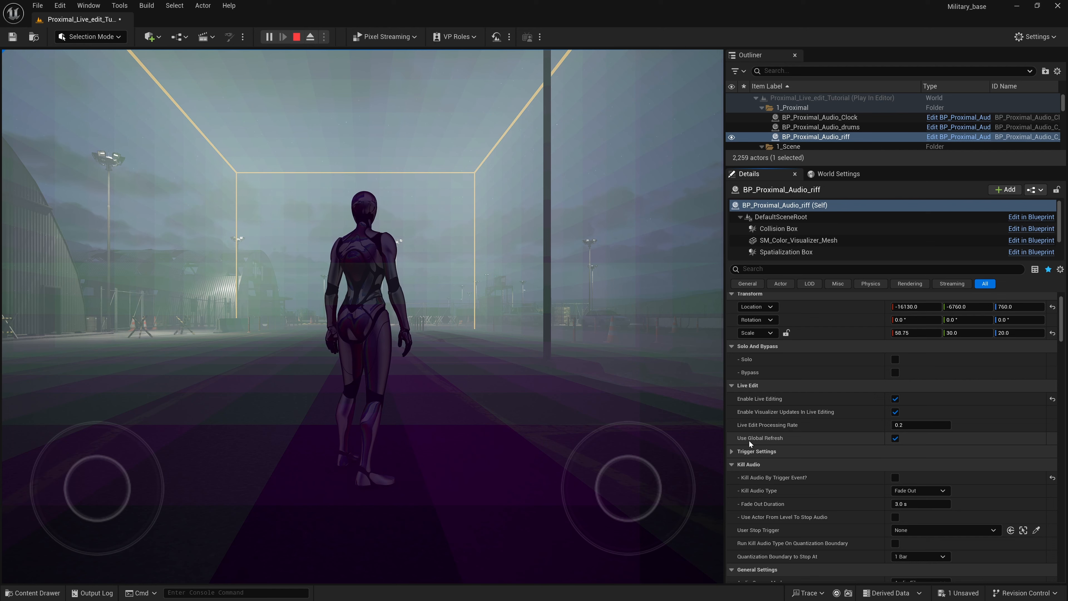
mouse_move(753, 440)
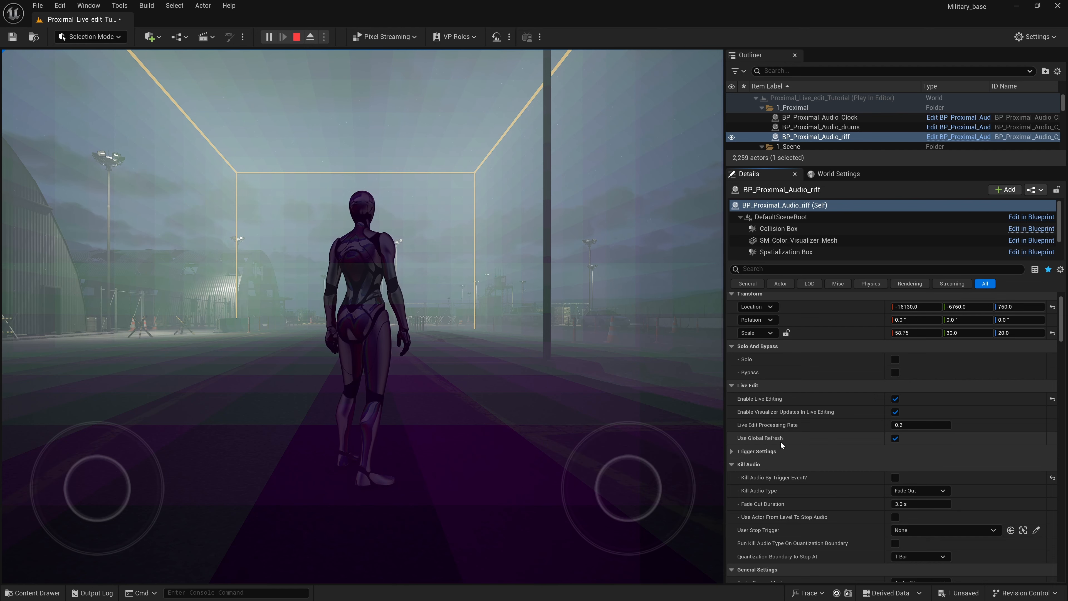
scroll(834, 443, down, 2)
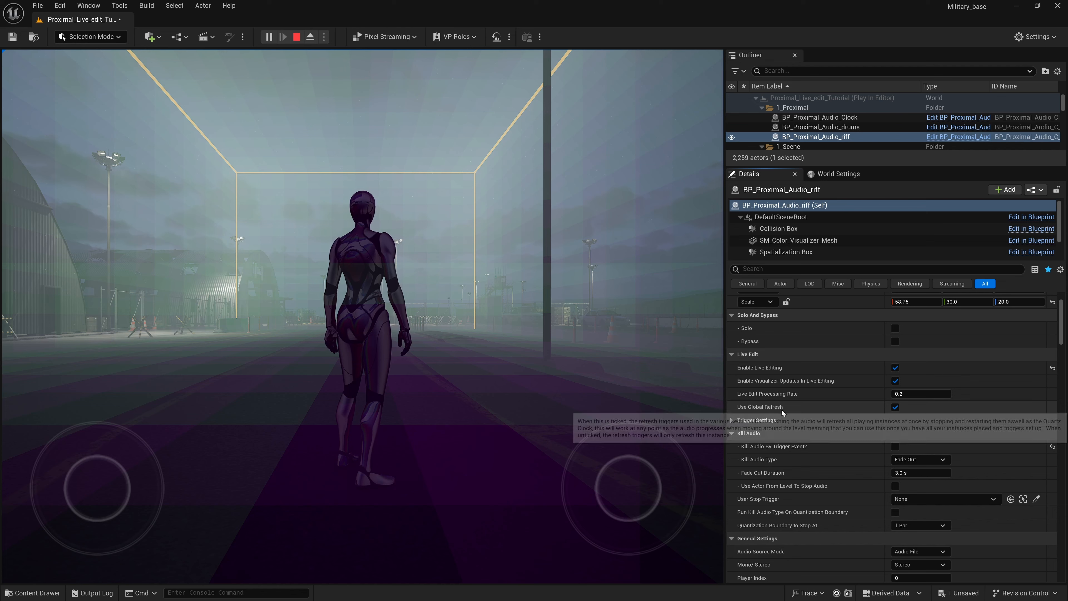
scroll(775, 415, down, 4)
scroll(776, 415, down, 13)
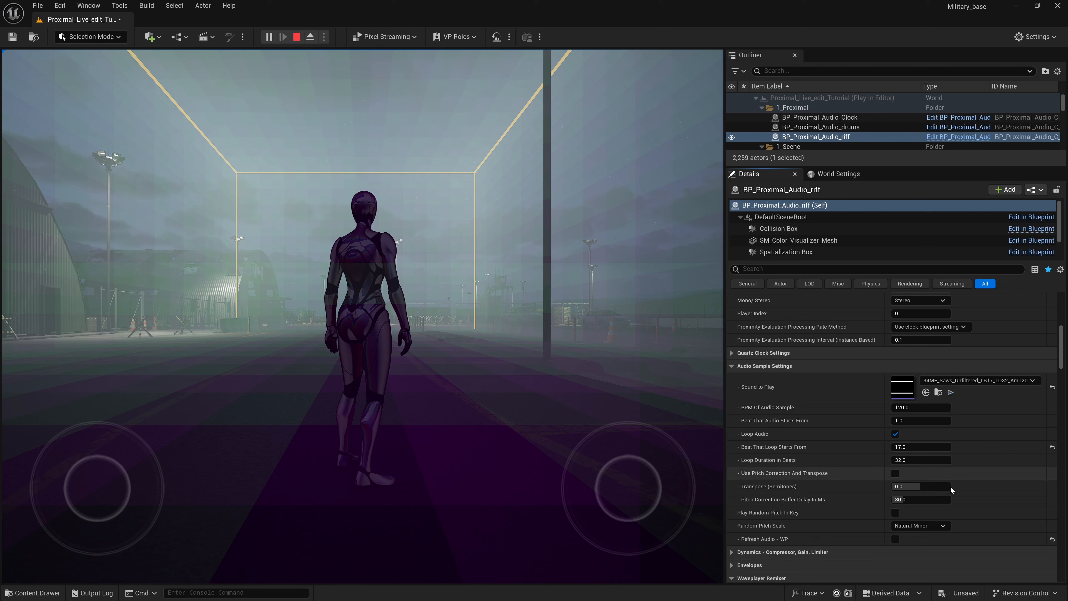
scroll(894, 522, up, 15)
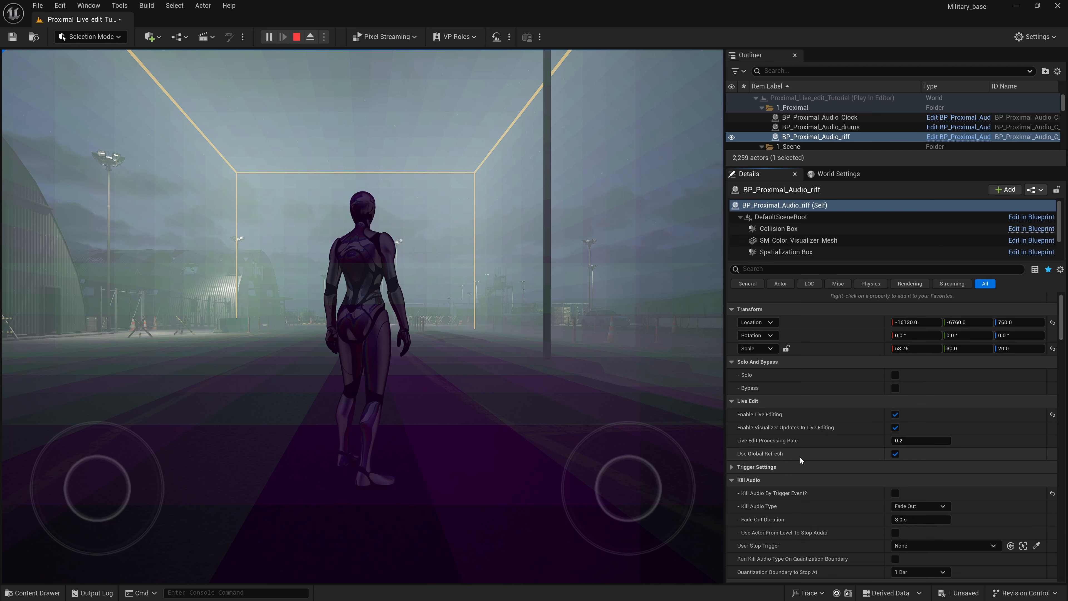
scroll(795, 484, down, 3)
scroll(800, 492, down, 10)
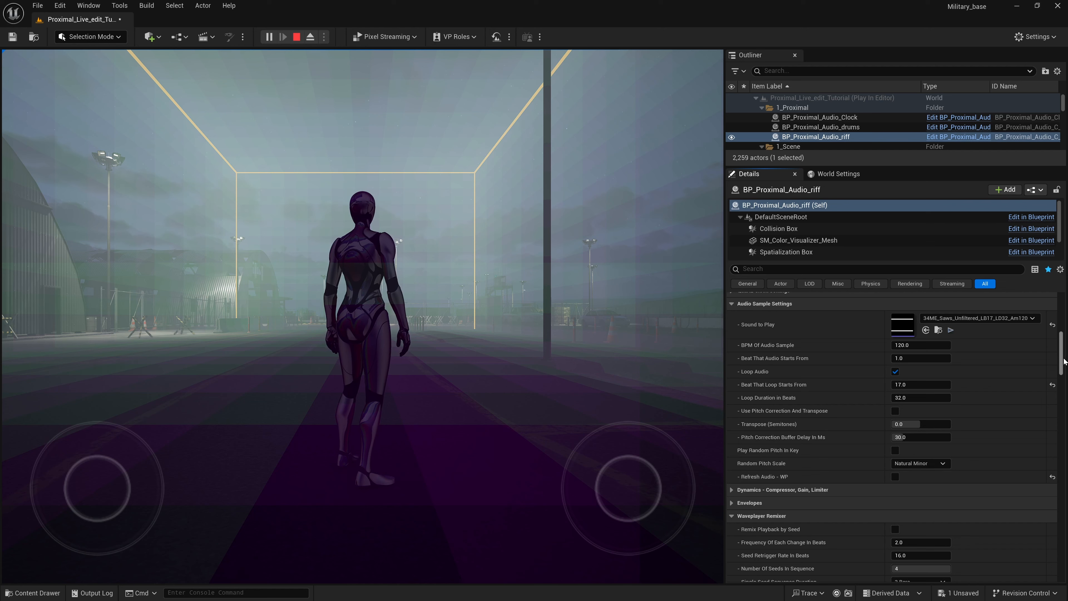
Disable Use Global Refresh for the riff actor and trigger Refresh Audio - WP in its Audio Sample Settings.
scroll(741, 471, up, 5)
click(895, 469)
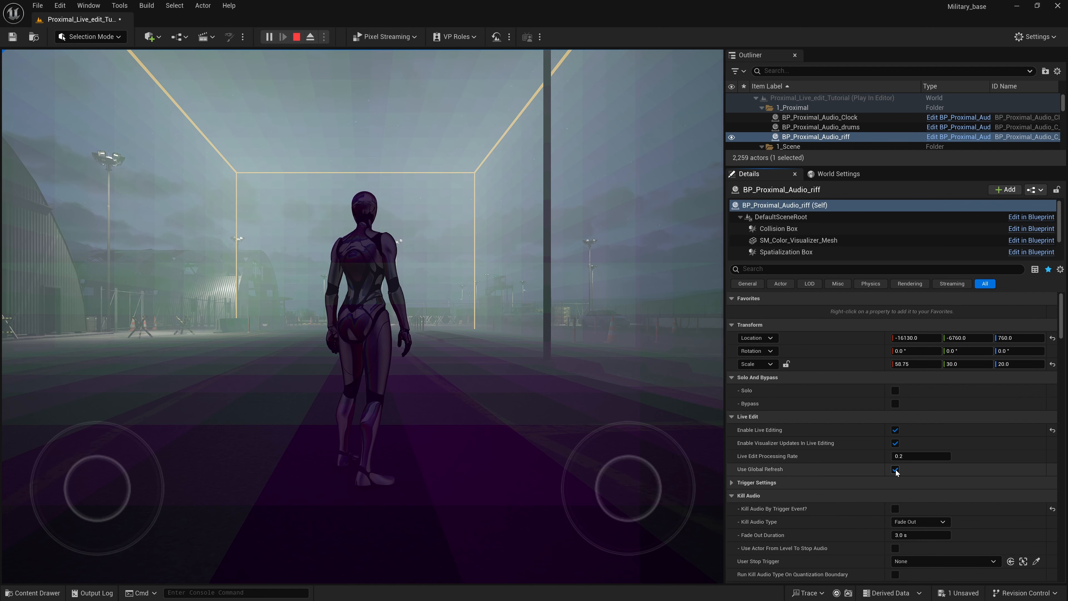
scroll(818, 477, down, 4)
scroll(818, 477, down, 5)
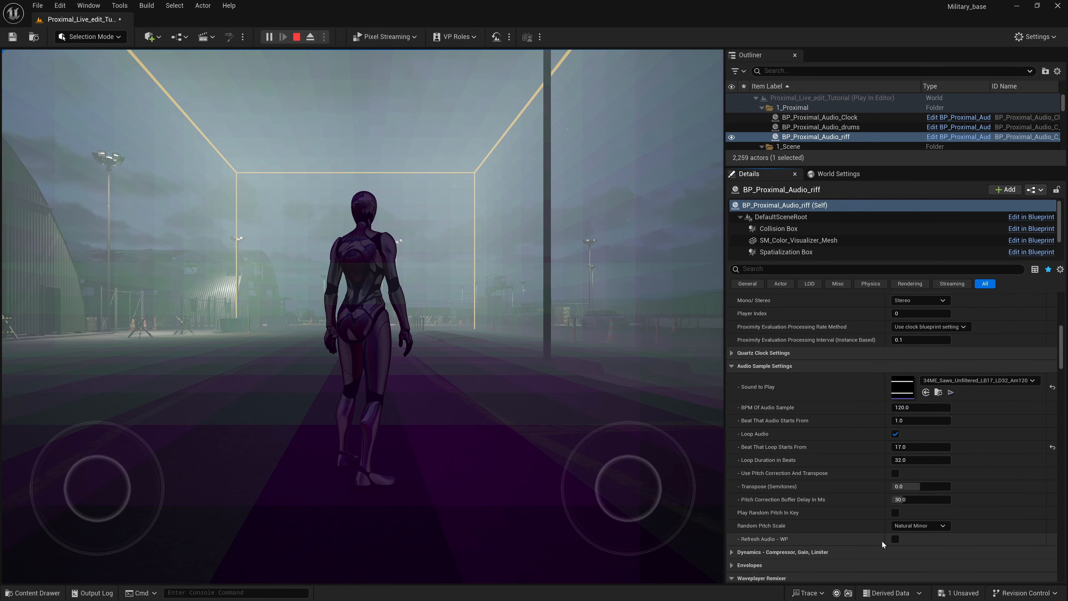
click(896, 540)
Re-enable Use Global Refresh for the riff actor, revisit its Audio Sample Settings and stop the play session.
drag(1061, 356, 1060, 313)
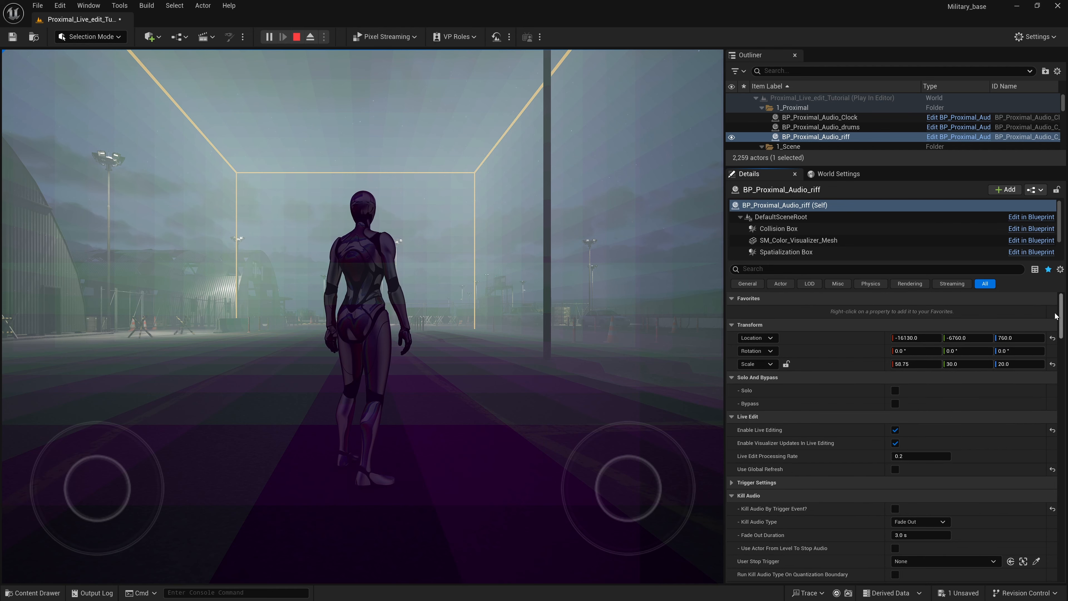
click(892, 472)
scroll(889, 475, down, 10)
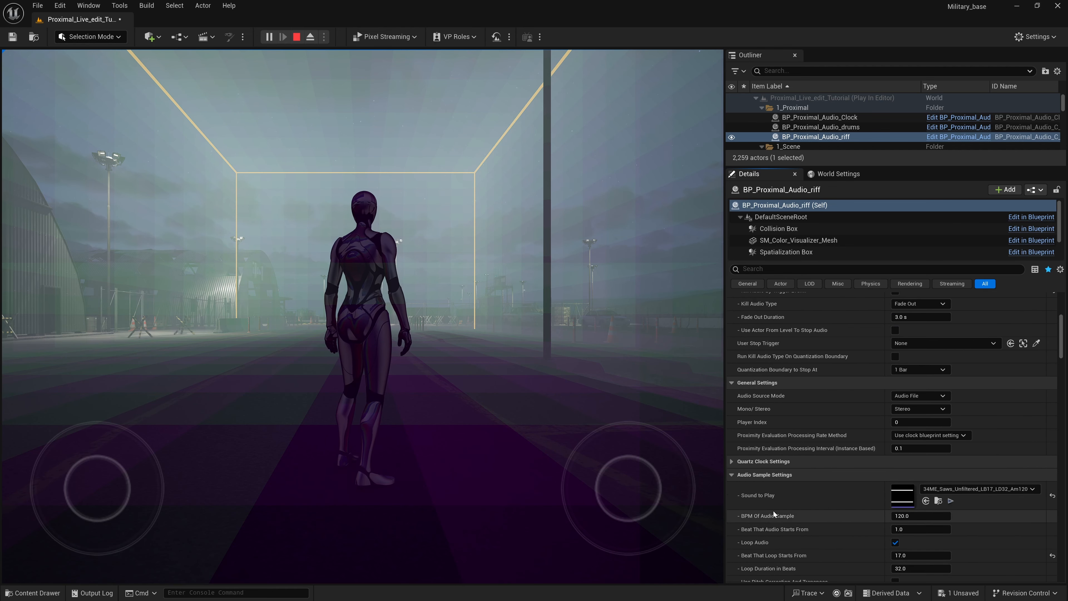
scroll(785, 513, down, 1)
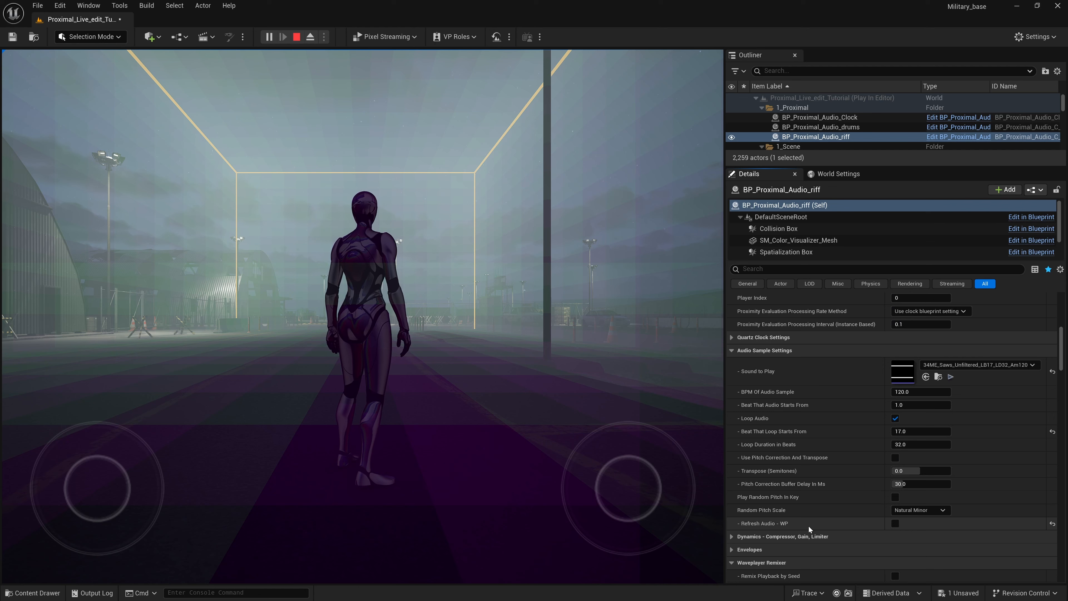
scroll(818, 513, up, 1)
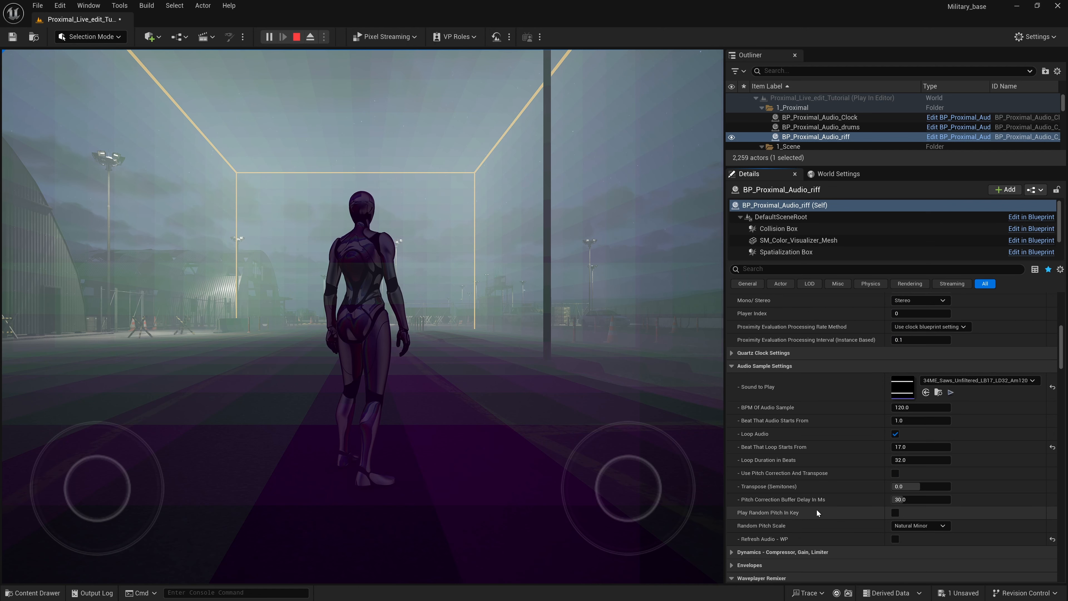
scroll(817, 513, down, 1)
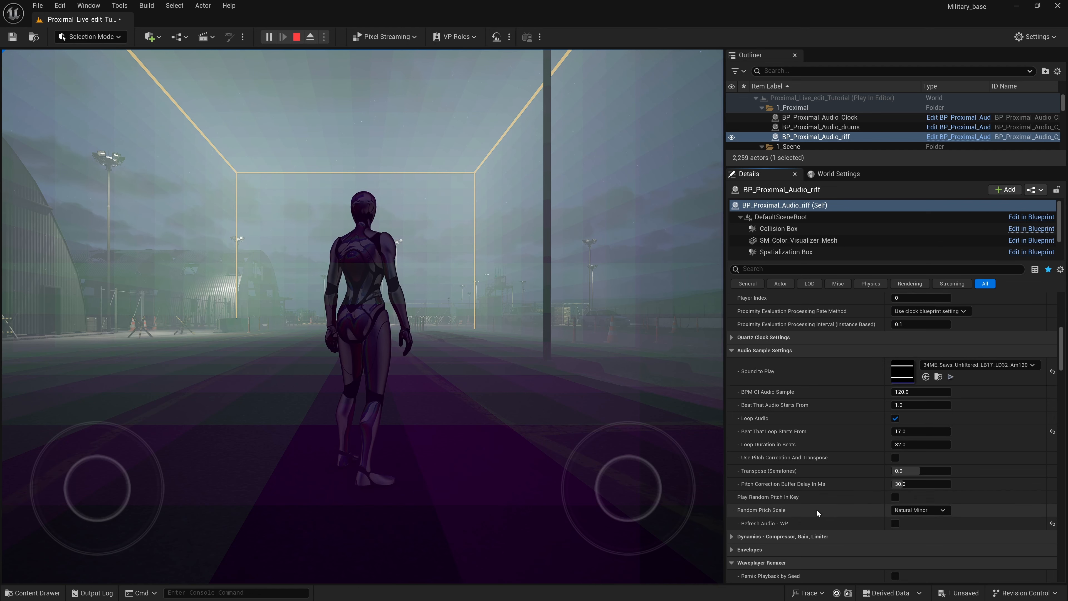
click(297, 38)
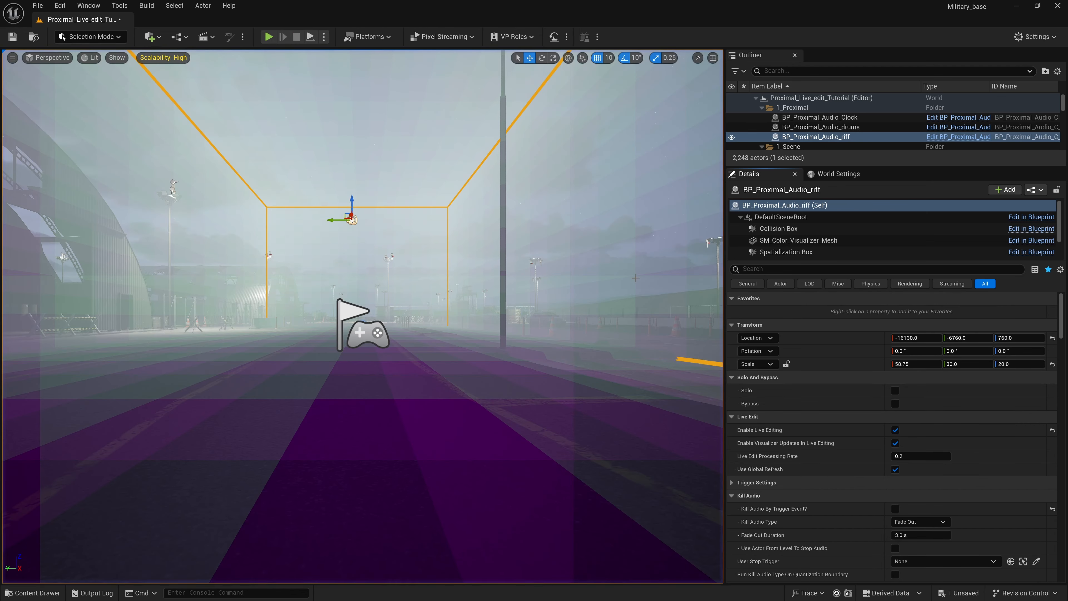
Frame the riff actor's box in the viewport from above and review its Live Edit, Kill Audio and General Settings.
mouse_move(773, 473)
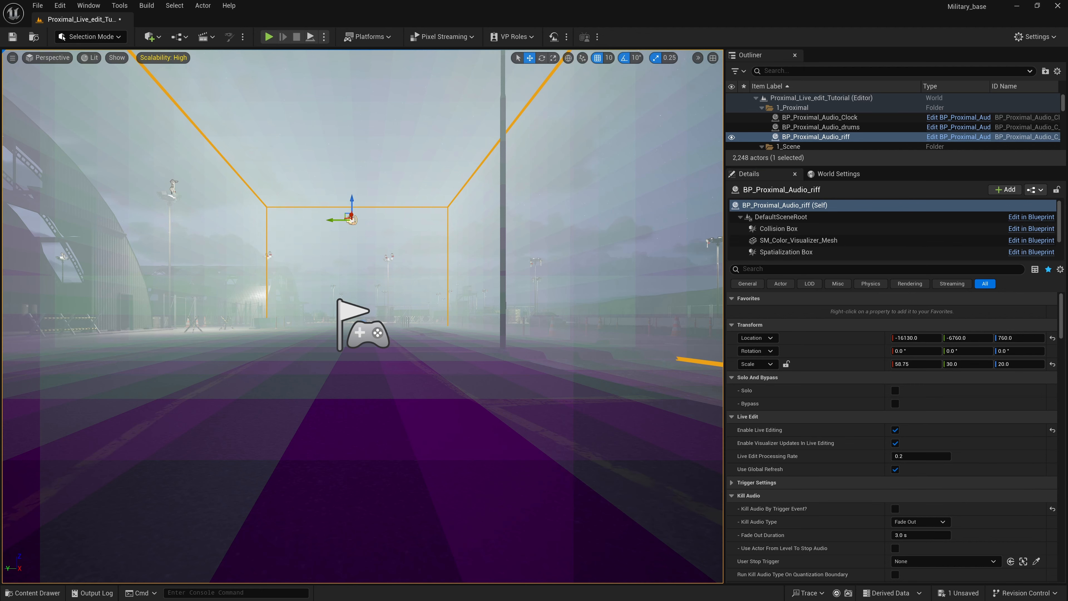
key(f)
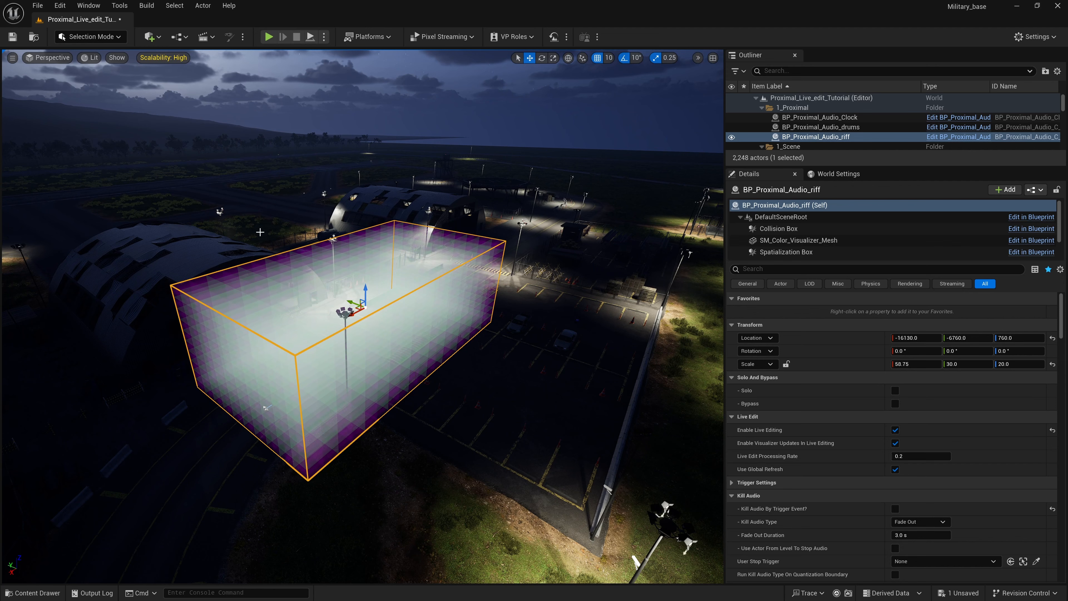
right_drag(306, 228, 315, 290)
key(e)
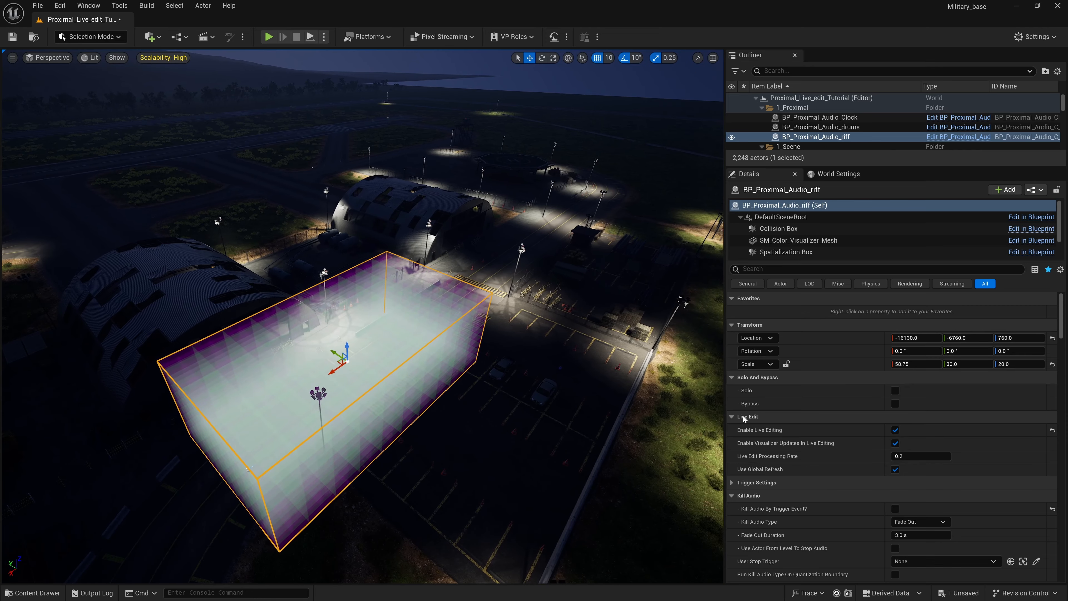
scroll(775, 472, down, 5)
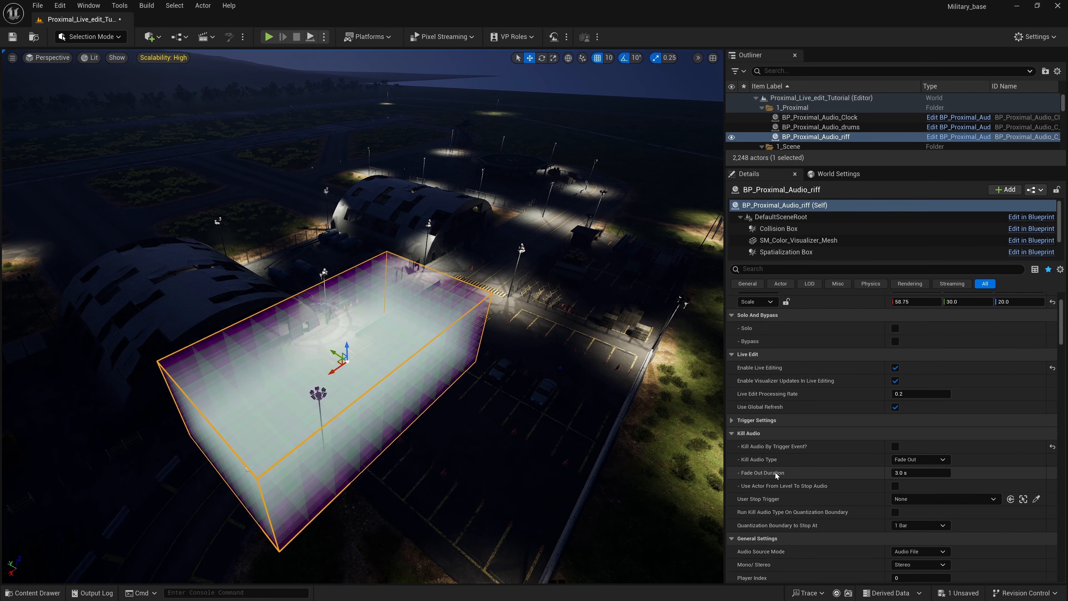
mouse_move(771, 511)
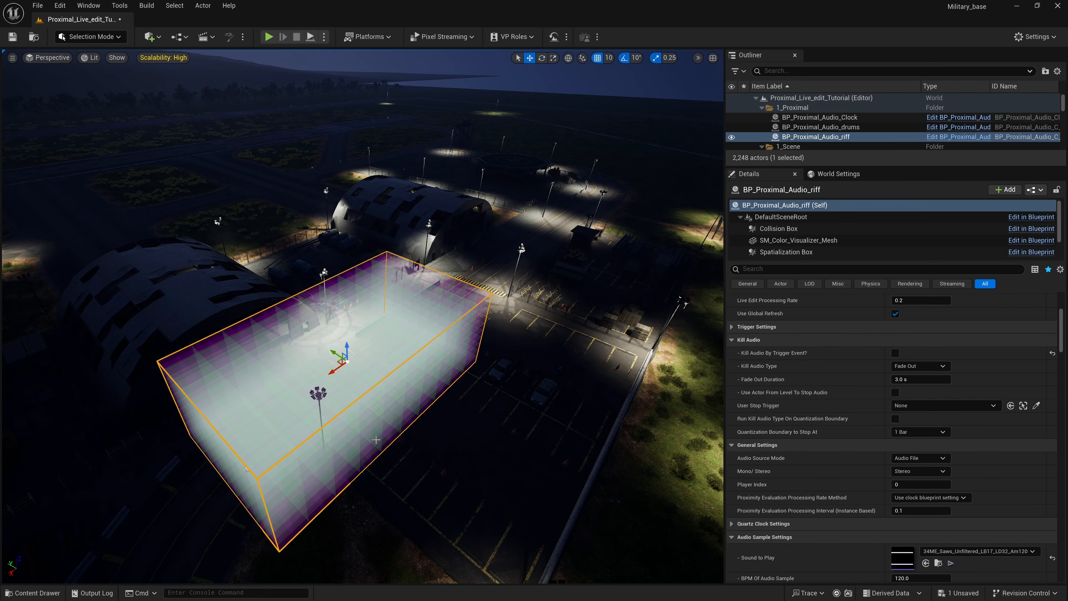
right_drag(378, 380, 378, 378)
right_click(378, 379)
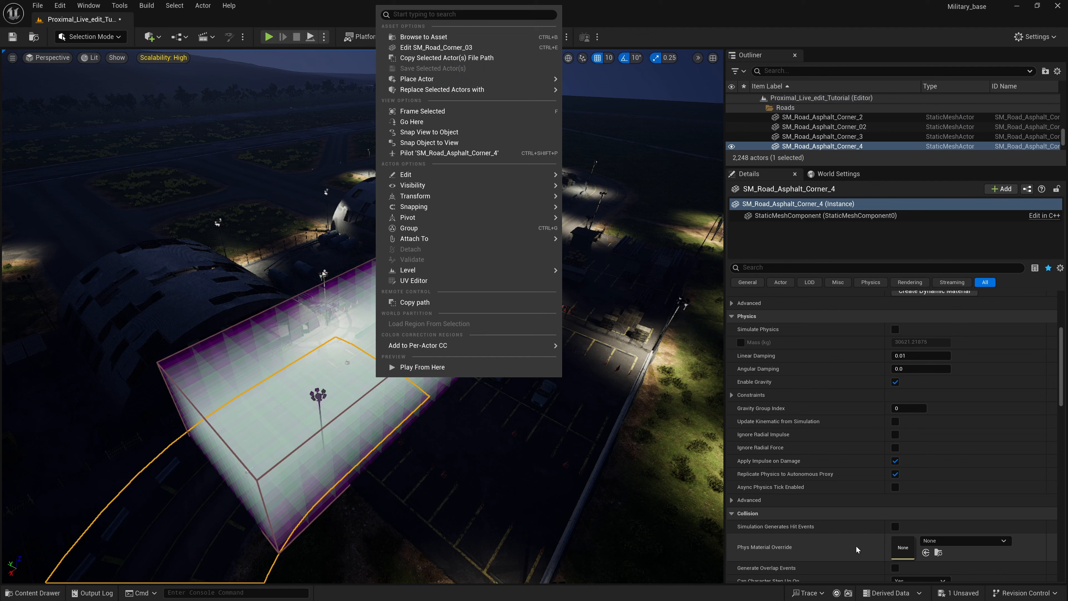
click(823, 497)
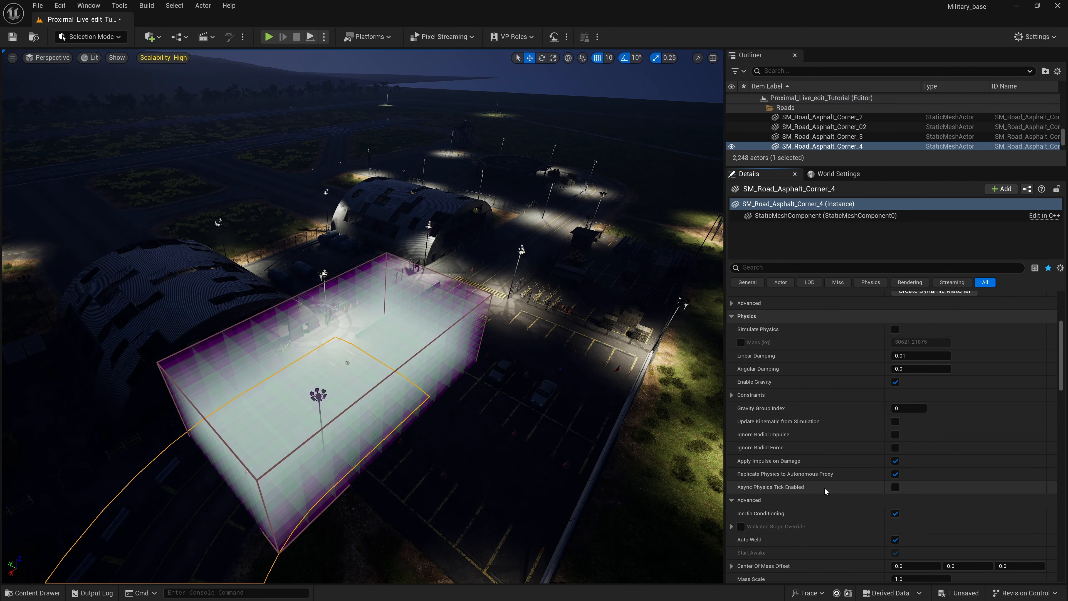